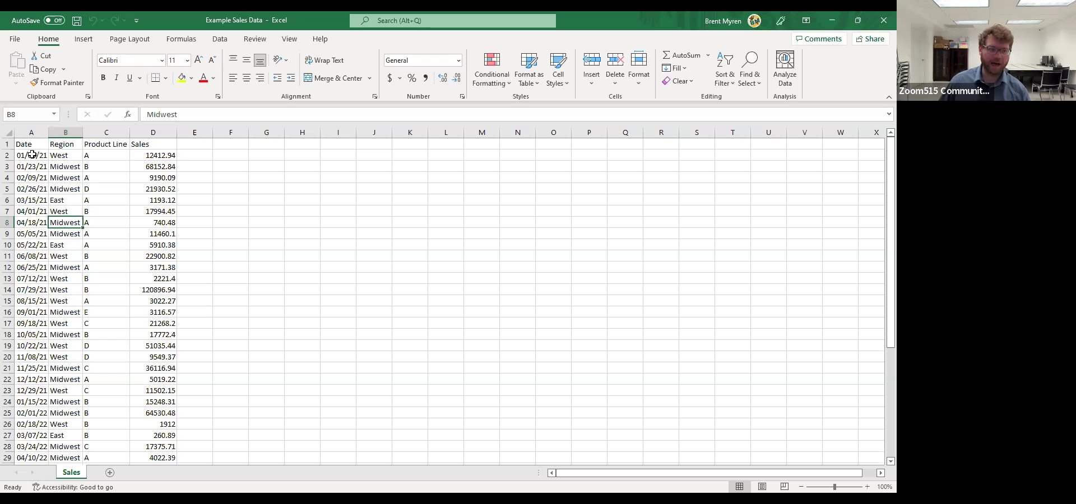
Look through the sales records and their date, region, product line and sales columns
click(158, 161)
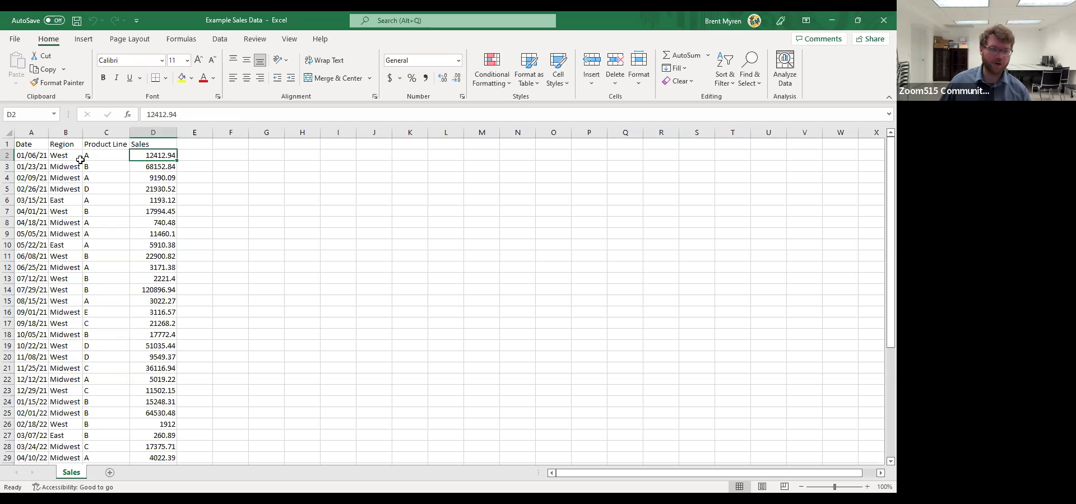
click(58, 161)
click(110, 155)
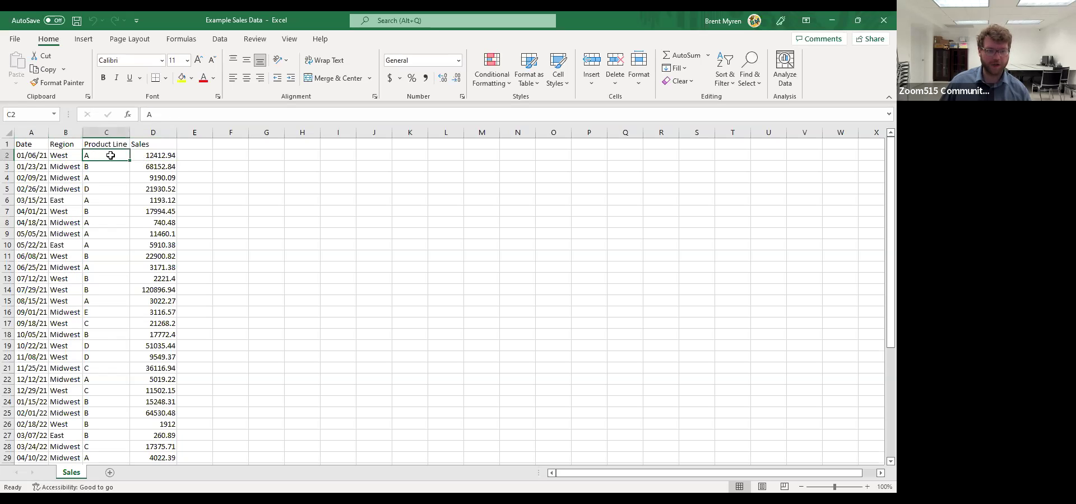
scroll(103, 235, down, 4)
scroll(105, 242, up, 4)
scroll(135, 252, down, 4)
scroll(124, 297, up, 4)
scroll(121, 287, down, 4)
scroll(115, 292, up, 4)
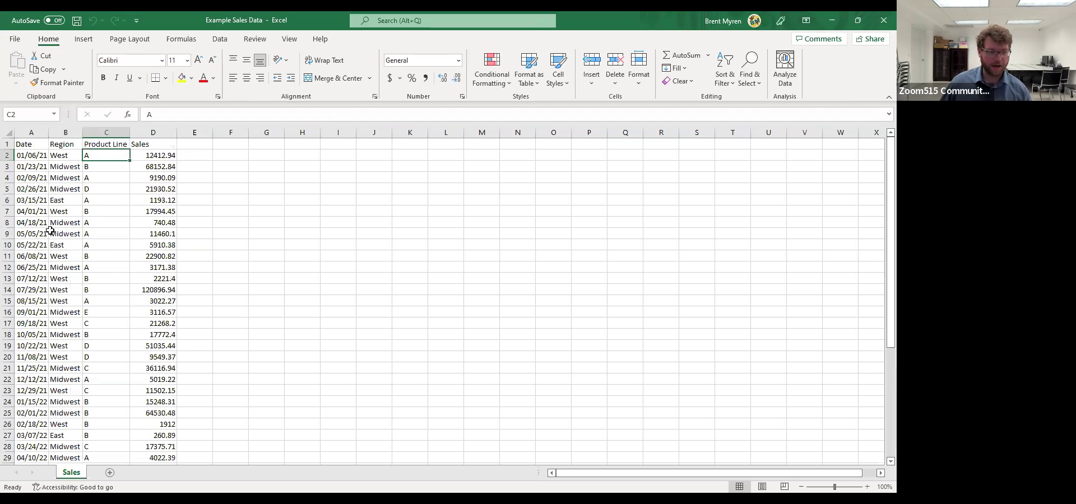
Examine the first sales record field by field, from its date through region and product line to the sales amount
click(30, 144)
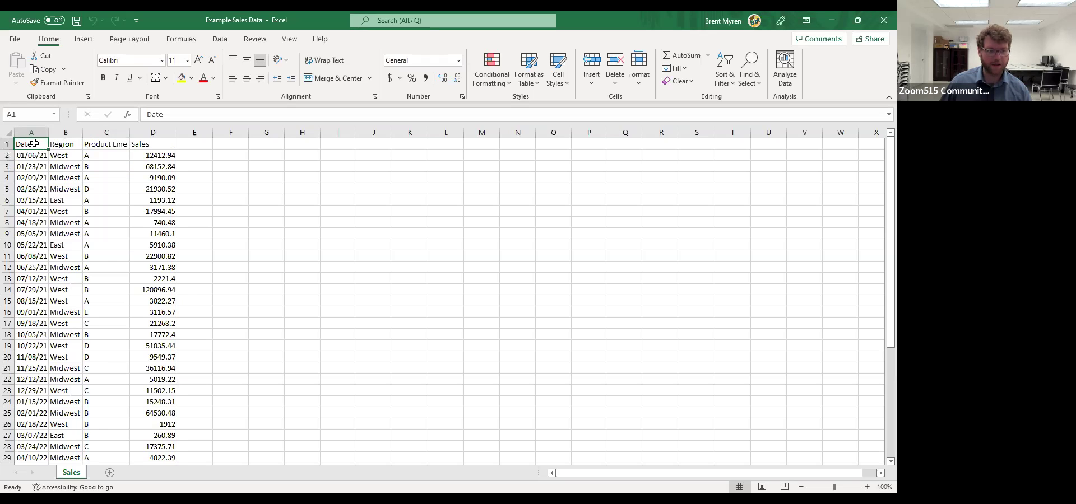
drag(29, 155, 160, 156)
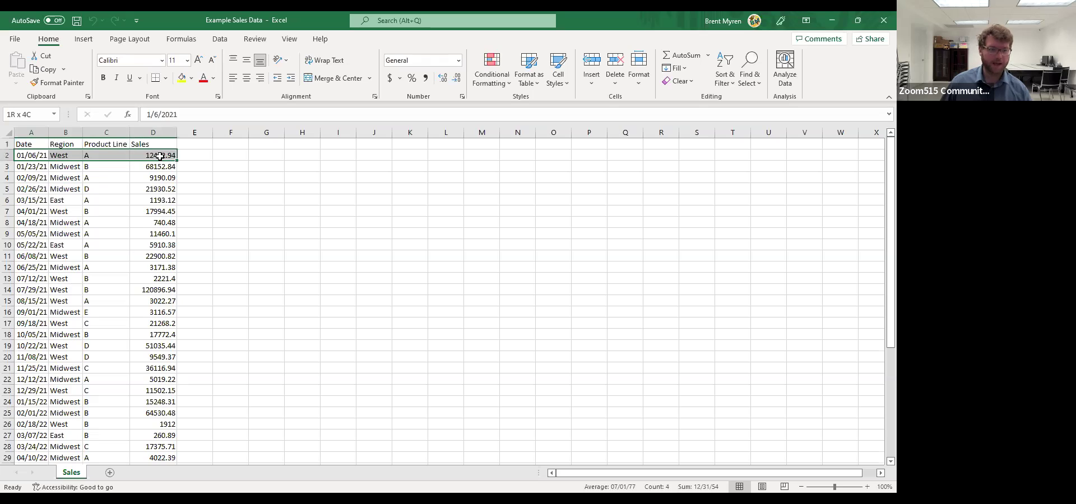
click(61, 157)
drag(37, 155, 160, 156)
click(159, 156)
click(38, 156)
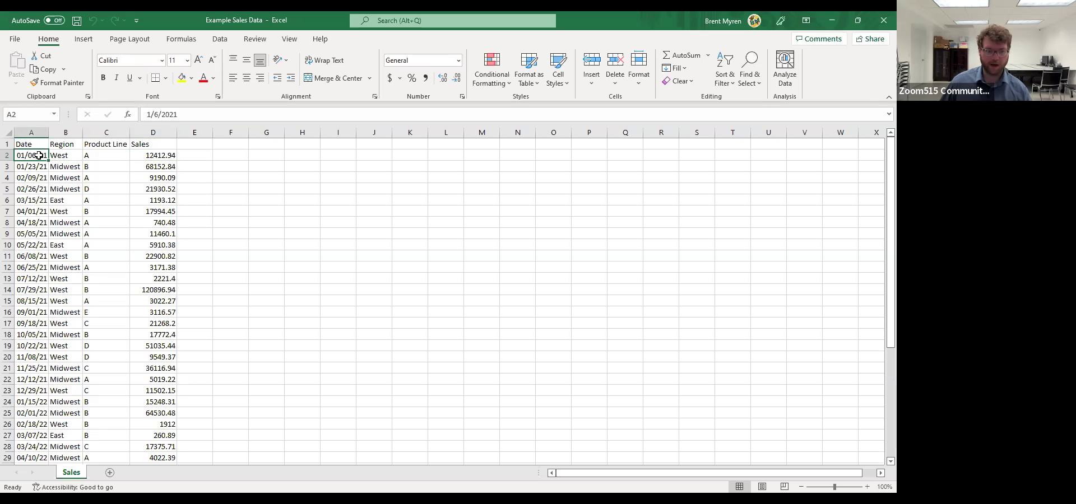
drag(68, 155, 118, 156)
click(162, 158)
click(103, 160)
click(67, 159)
click(35, 157)
click(108, 155)
click(68, 157)
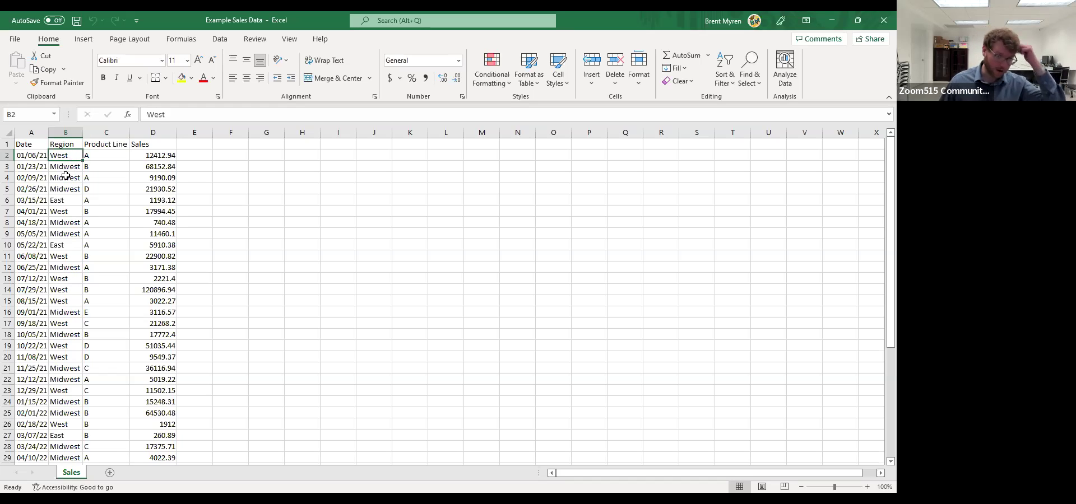
scroll(64, 179, down, 2)
scroll(64, 184, up, 2)
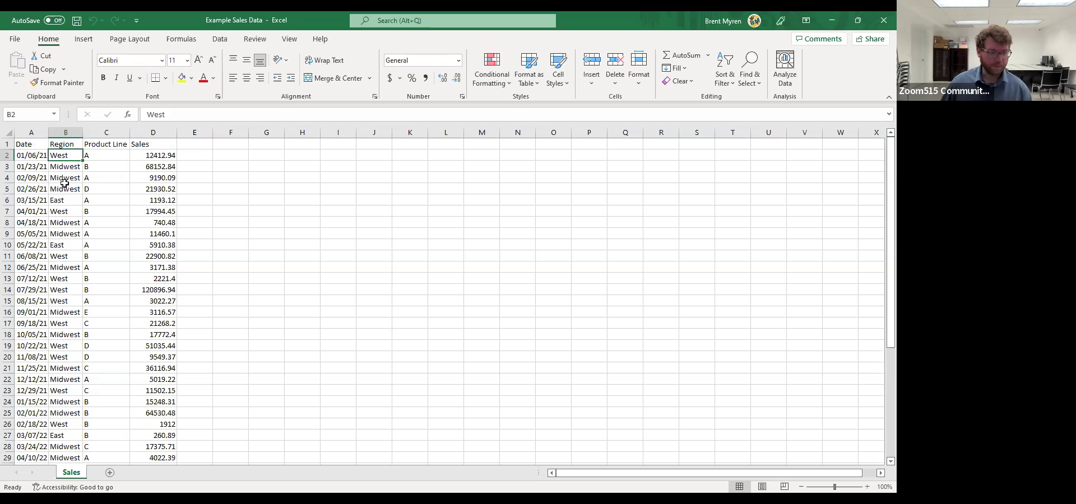
Convert the sales data range A1:D44 into a table with headers
click(33, 147)
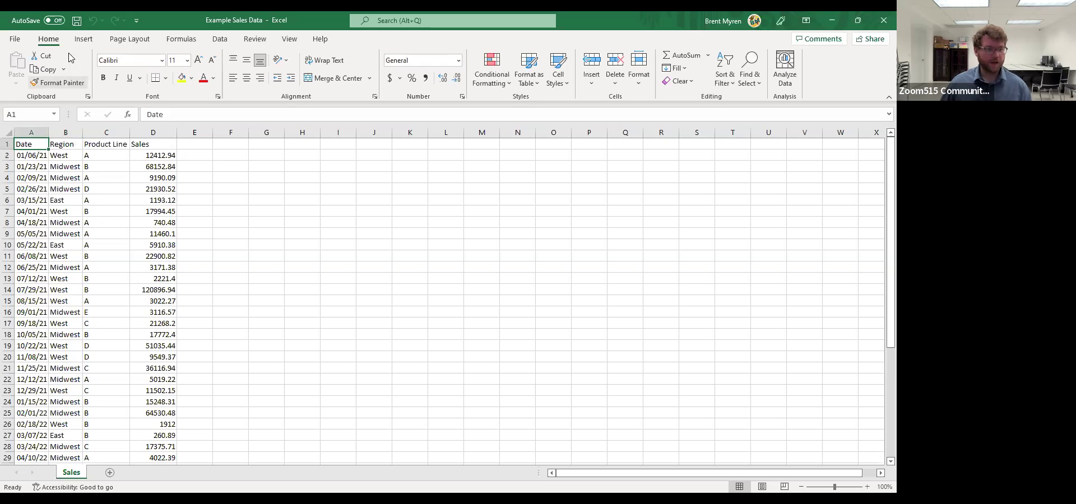
click(84, 39)
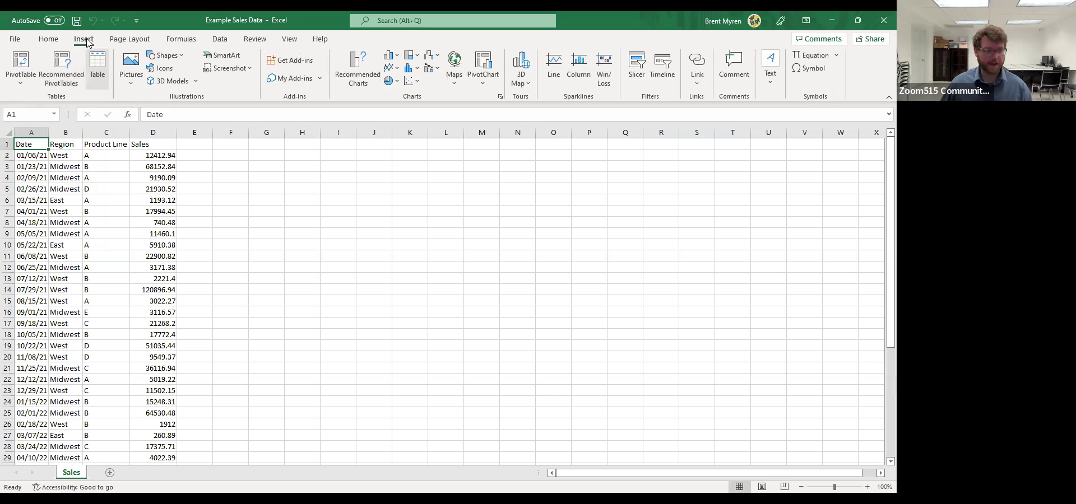
click(32, 157)
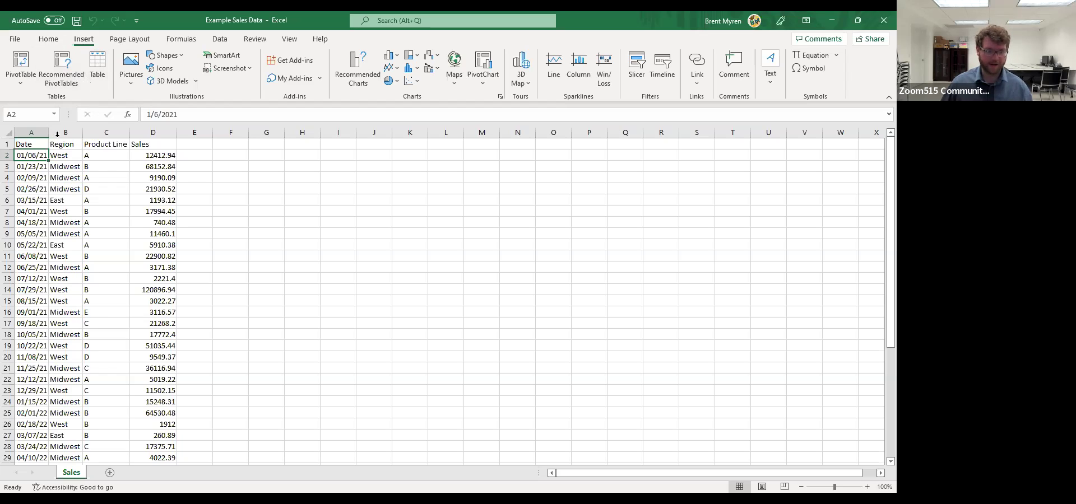
click(97, 64)
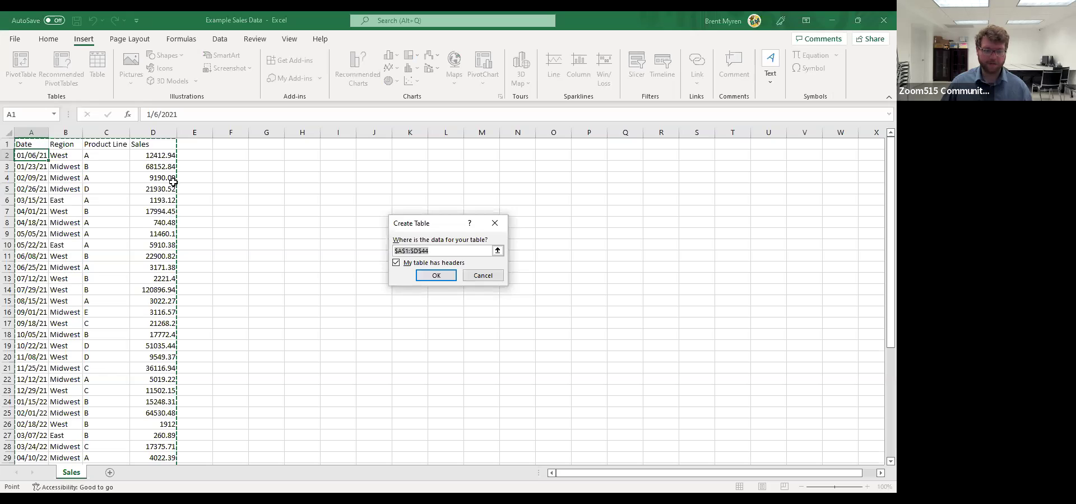
scroll(334, 340, down, 1)
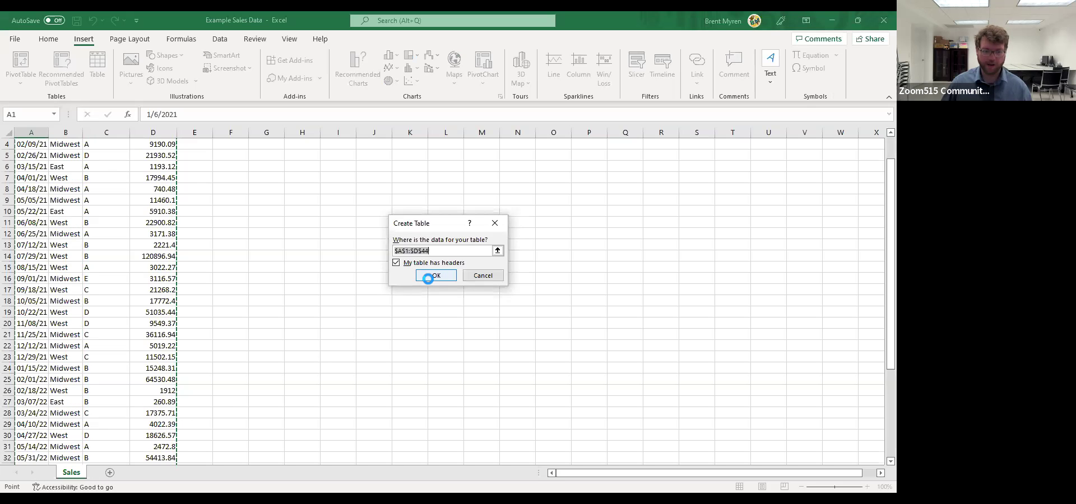
click(435, 275)
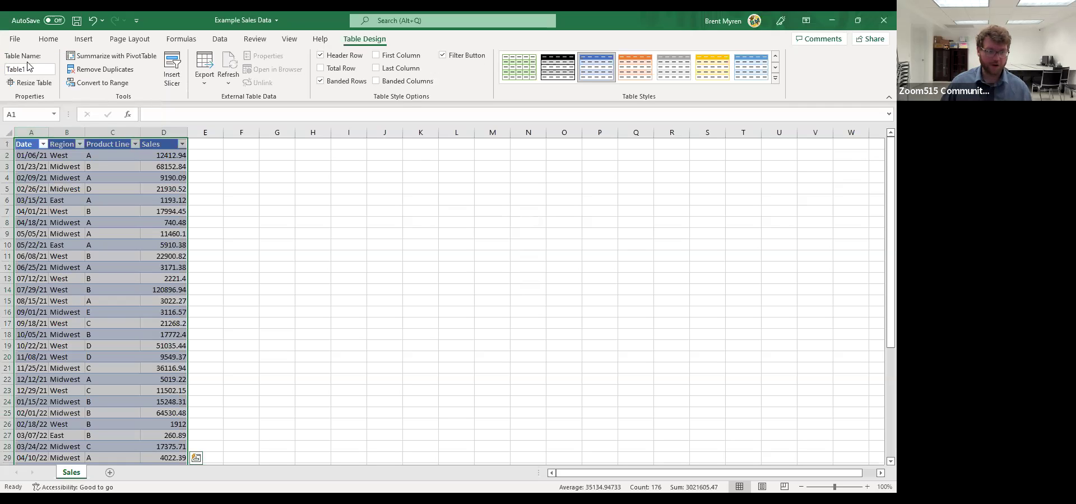
click(29, 68)
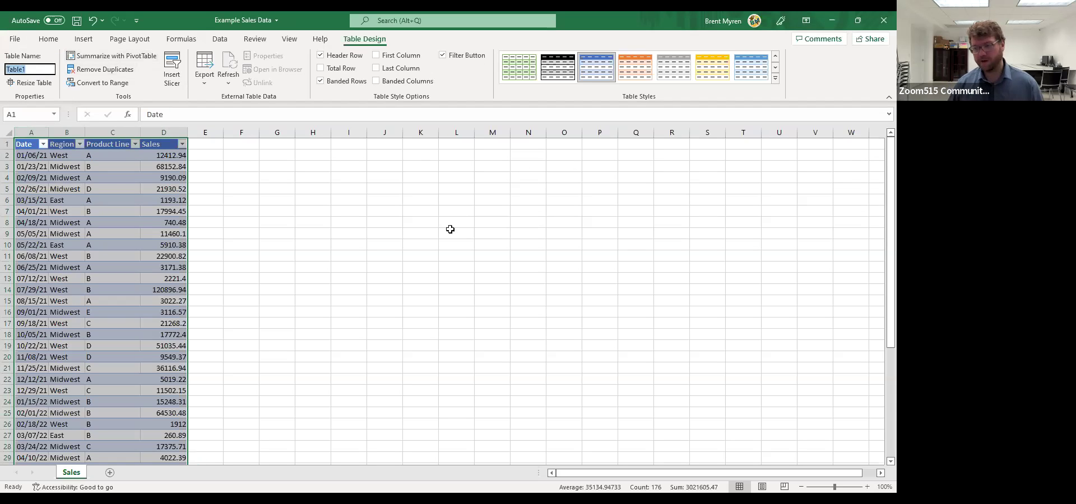
click(132, 177)
click(108, 145)
scroll(125, 246, down, 1)
scroll(126, 252, up, 1)
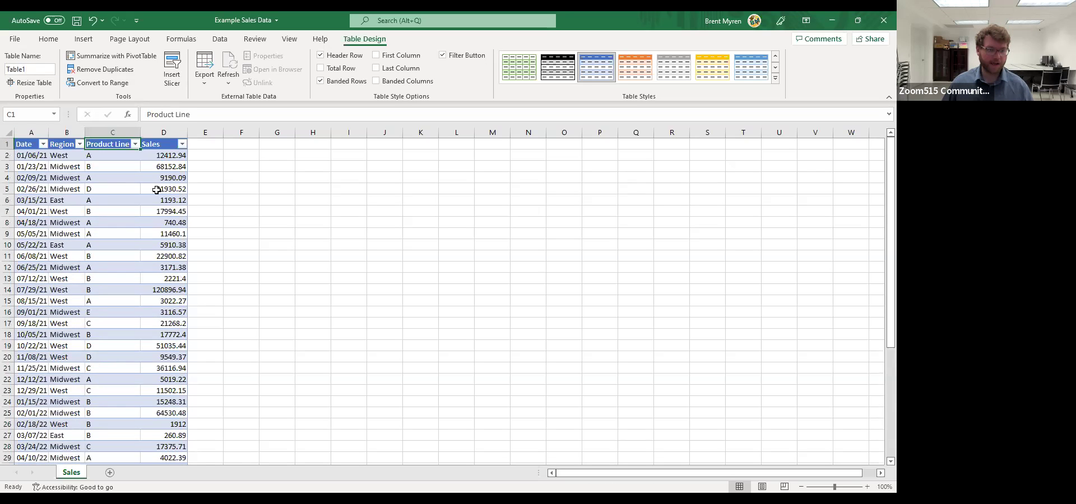
Format all values in the table's Sales column with the Accounting number format
click(161, 154)
drag(162, 155, 172, 462)
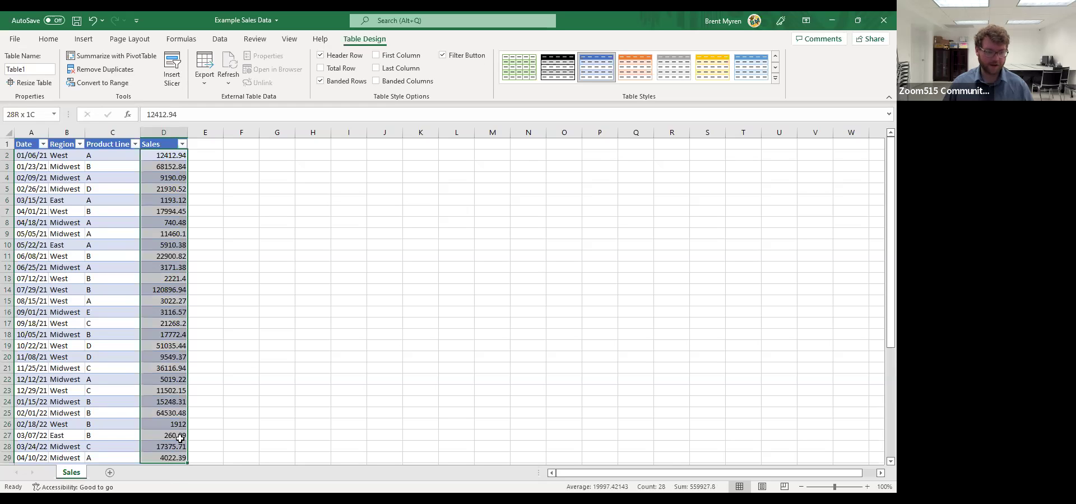
double_click(173, 461)
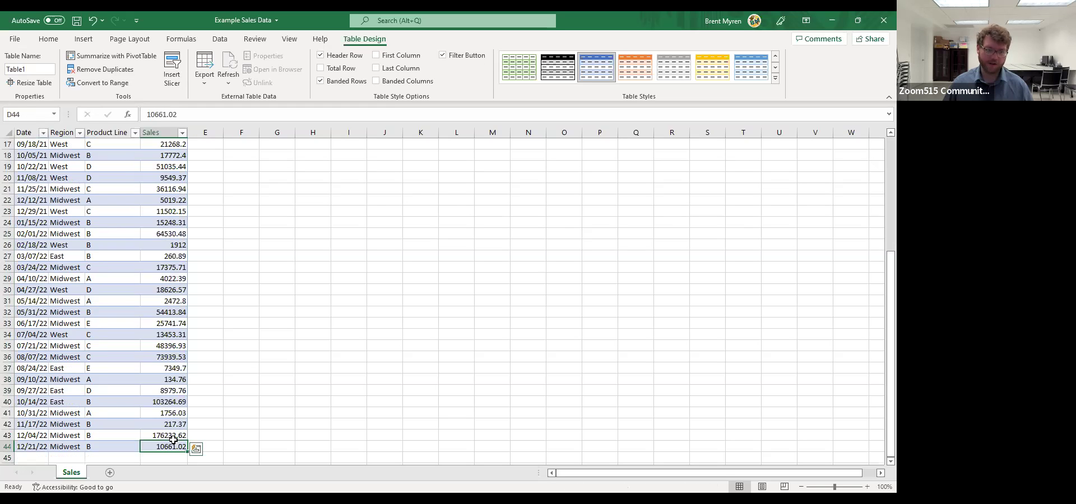
click(167, 133)
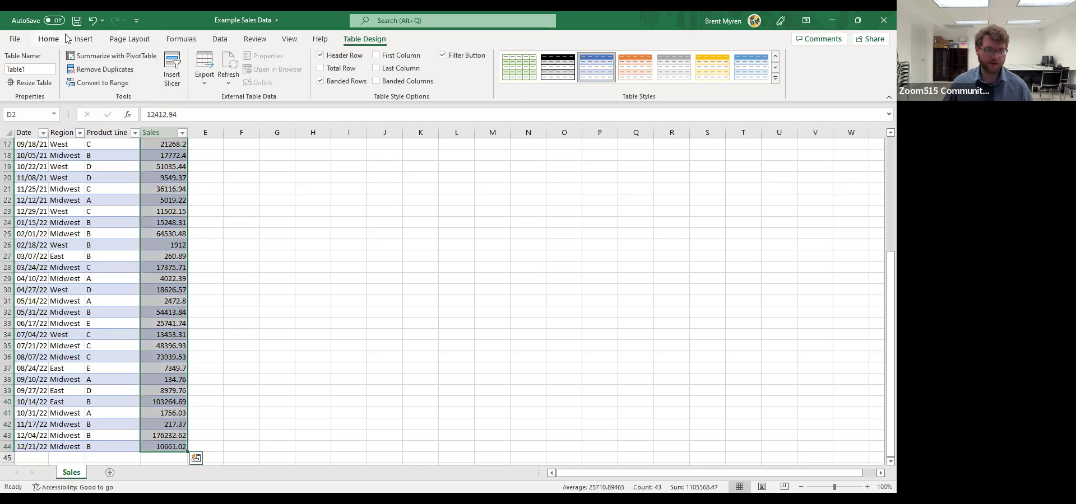
click(60, 39)
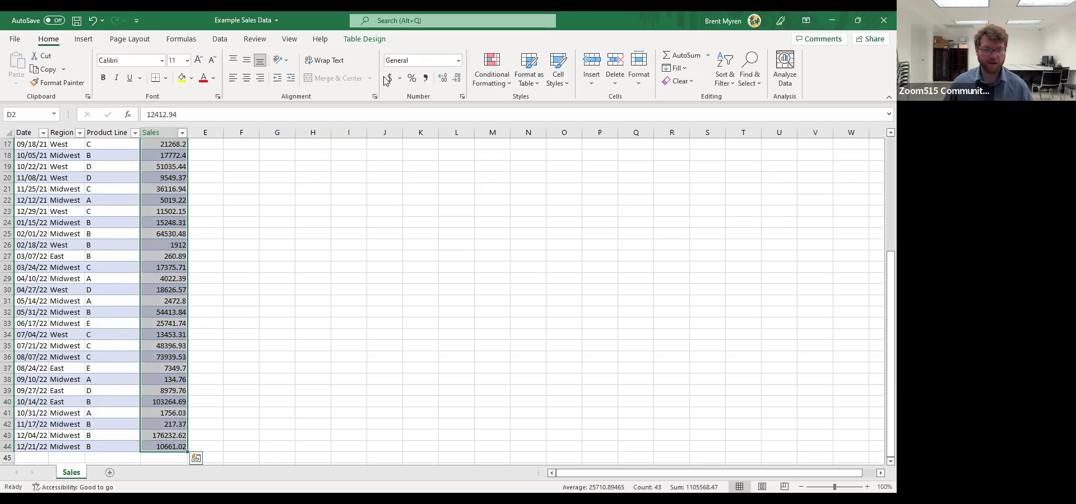
click(459, 60)
click(462, 167)
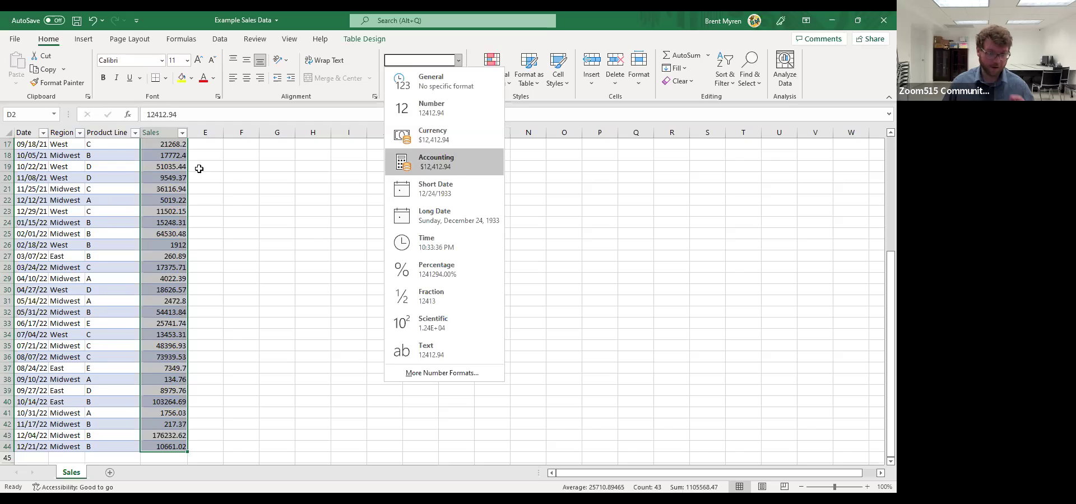
click(206, 177)
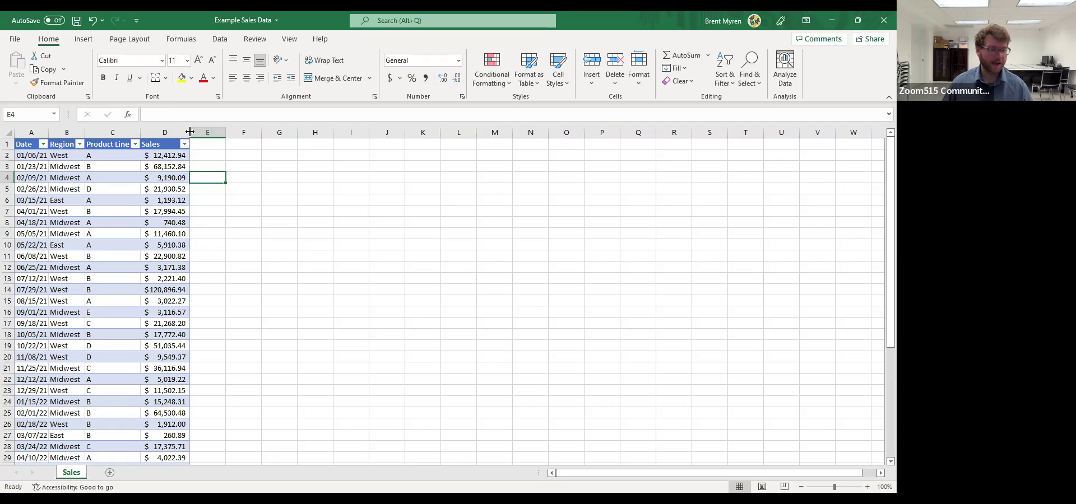
Create a PivotTable from Table1 on the existing worksheet, placed at cell G4
click(170, 165)
click(83, 39)
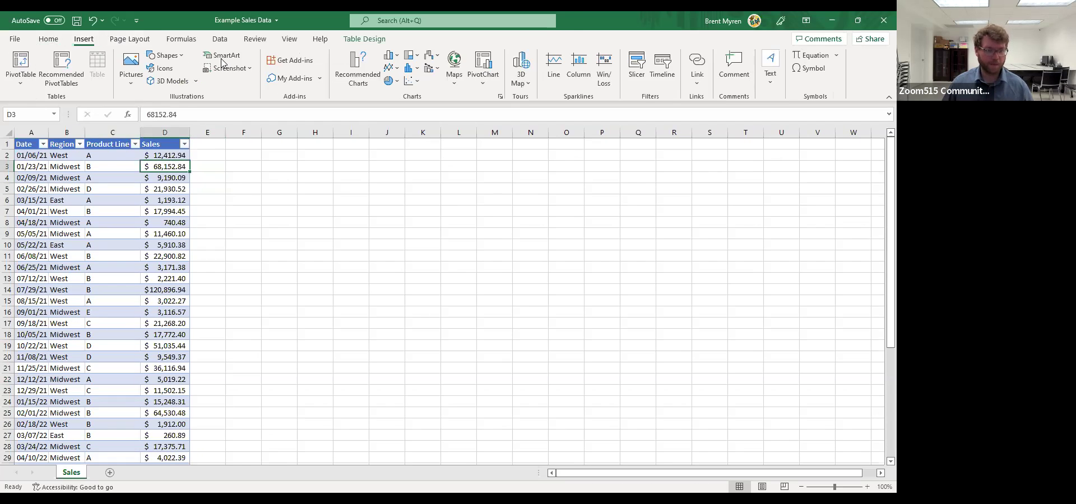
click(18, 65)
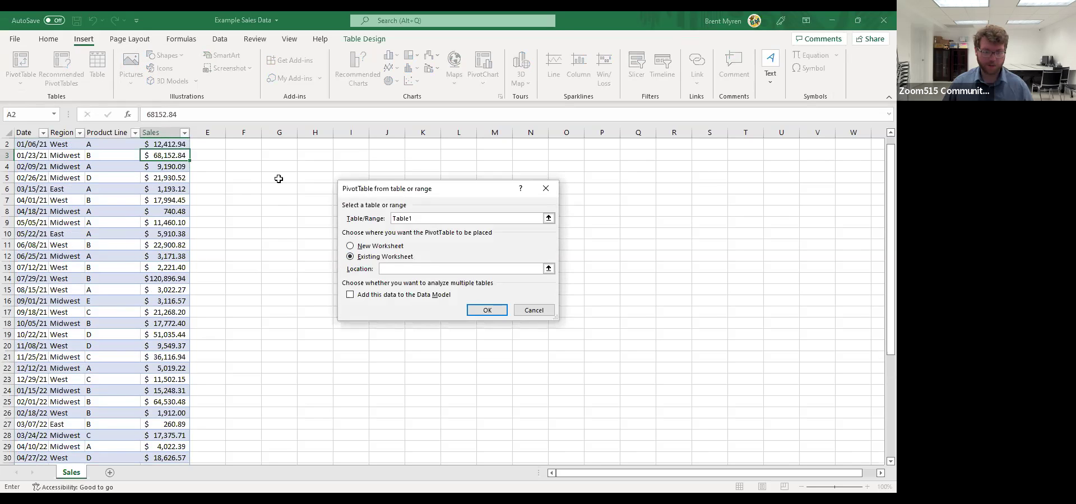
click(276, 167)
click(482, 307)
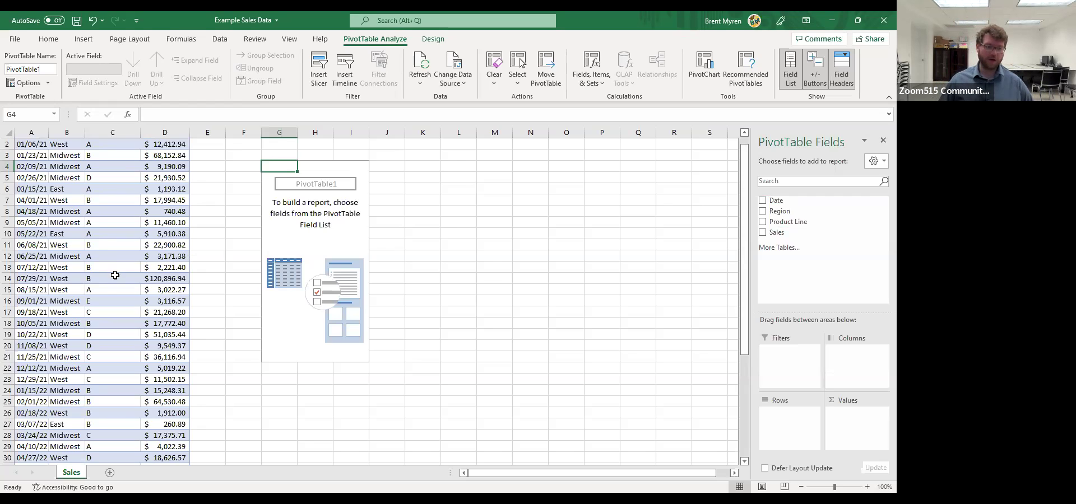
Set Region as the PivotTable's rows and the sum of Sales as its values
drag(779, 212, 782, 422)
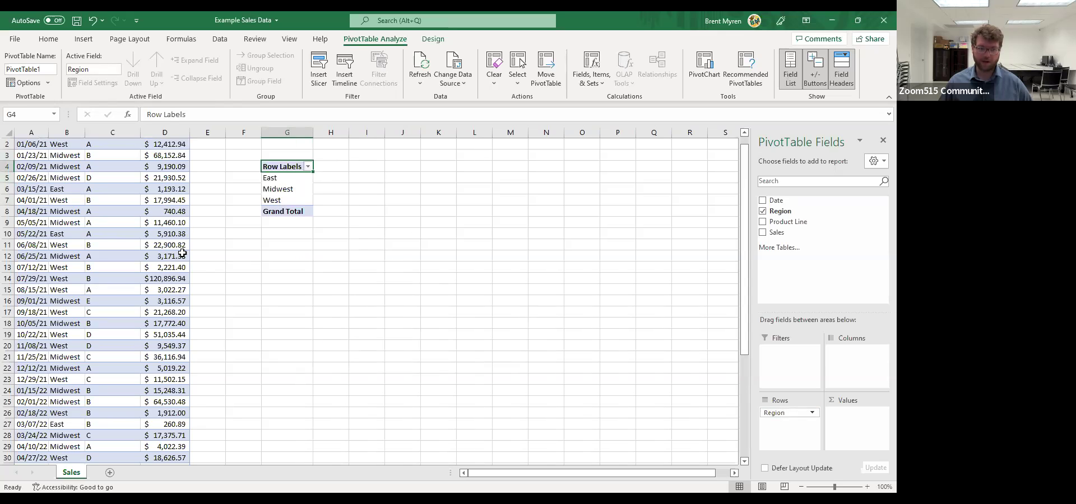
drag(802, 232, 860, 424)
Set the Sum of Sales value field's number format to Accounting with 2 decimal places and the $ symbol
click(346, 177)
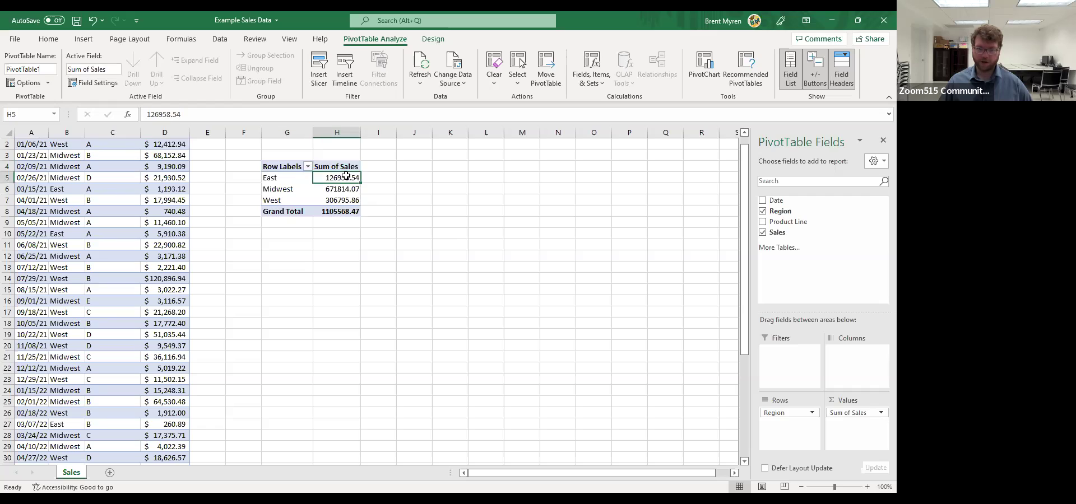
right_click(340, 180)
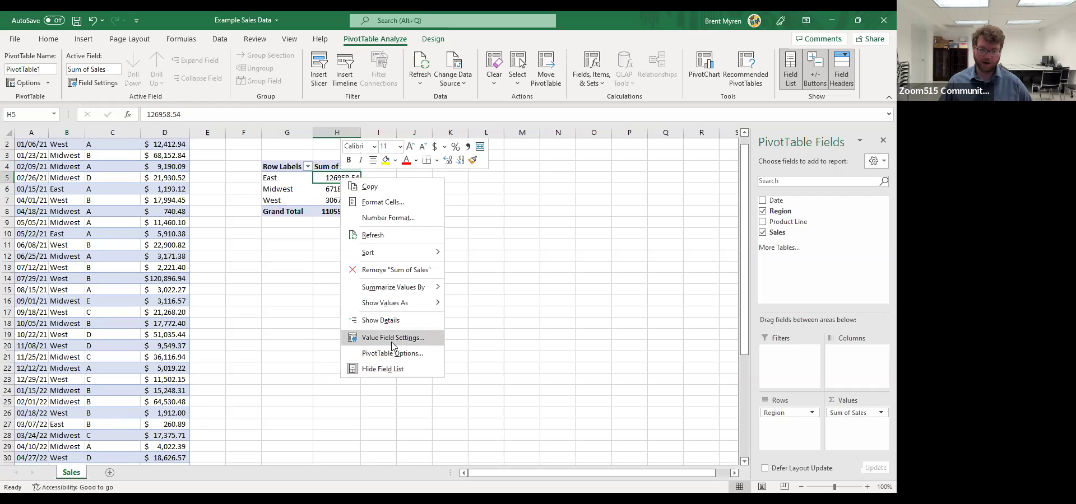
key(Return)
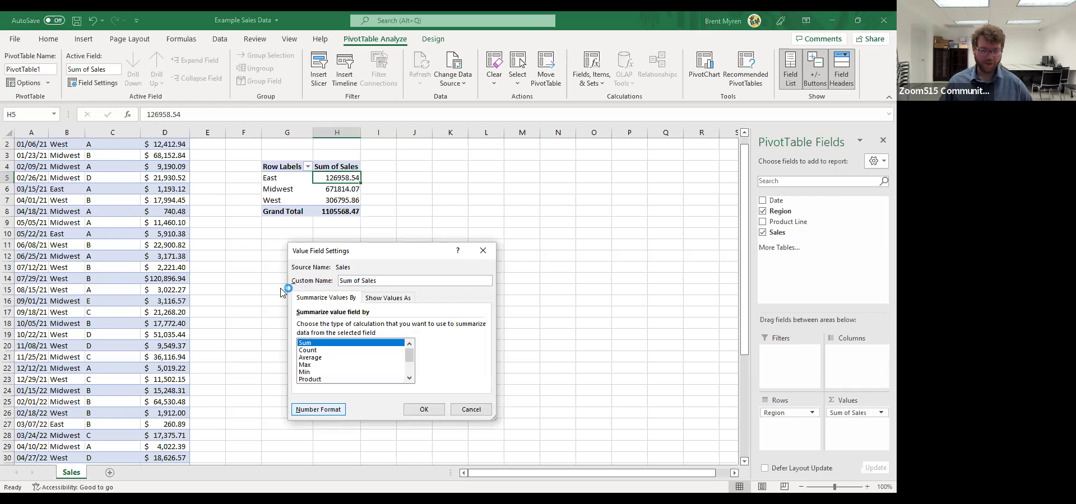
click(318, 409)
click(280, 270)
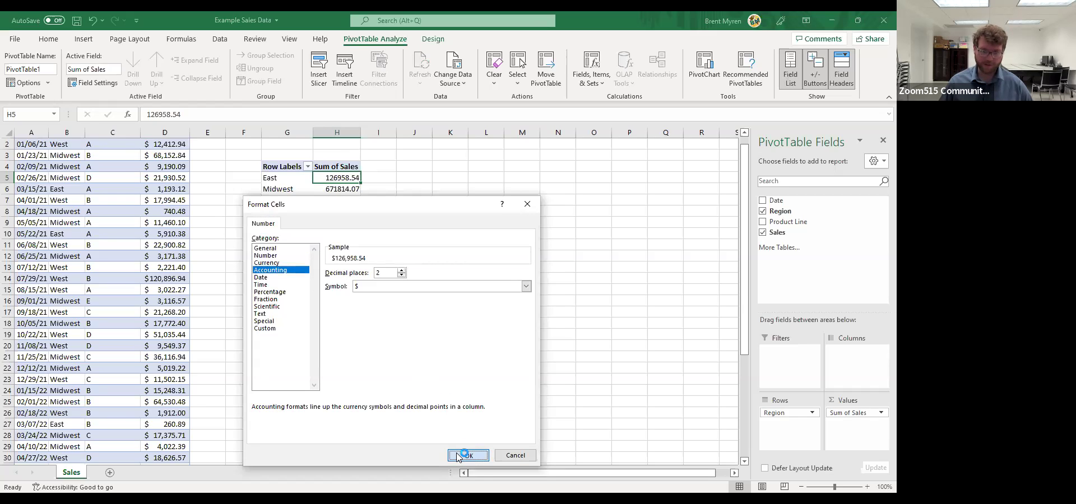
click(468, 455)
click(432, 411)
Examine the PivotTable's sales totals for the East, Midwest and West regions and the grand total
click(341, 256)
click(341, 198)
click(341, 211)
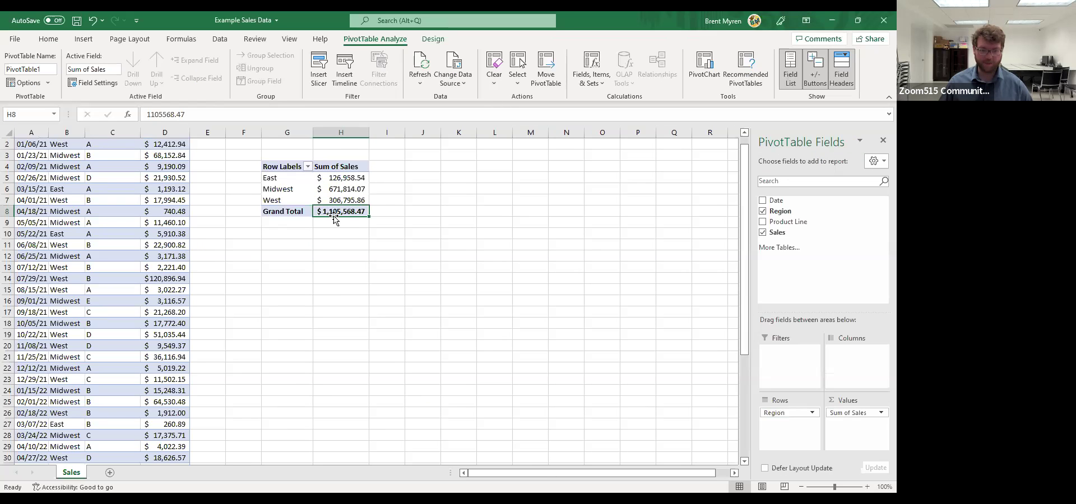
click(344, 178)
click(345, 200)
click(343, 191)
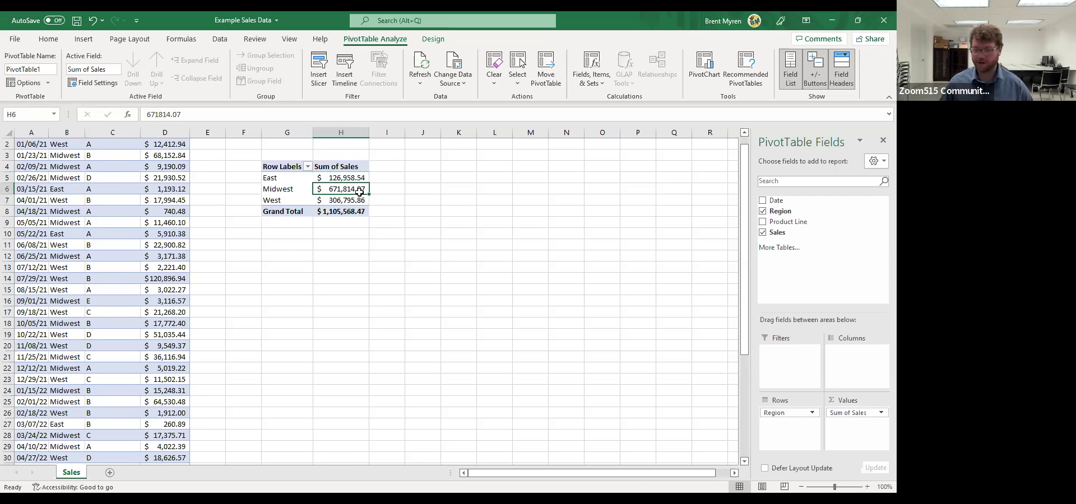
click(351, 203)
click(353, 188)
click(354, 175)
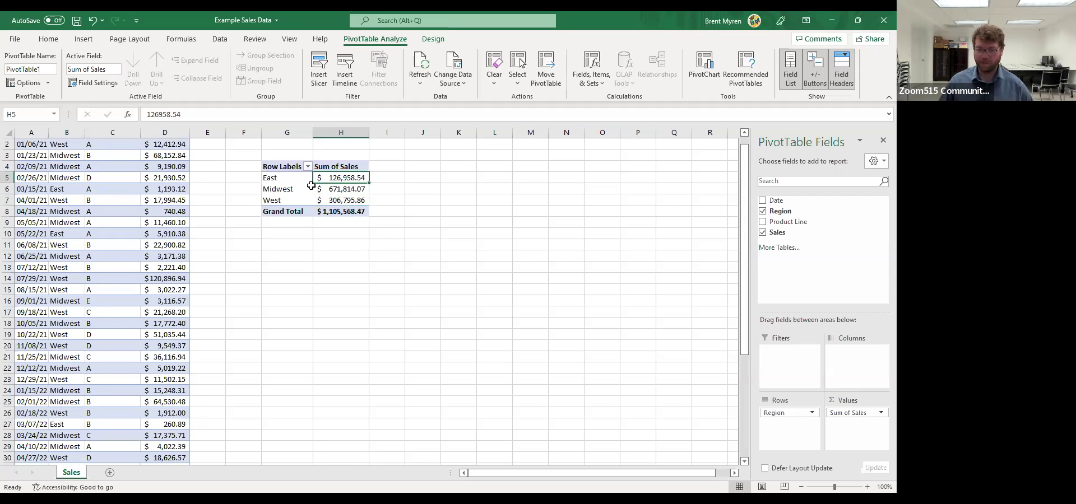
click(286, 190)
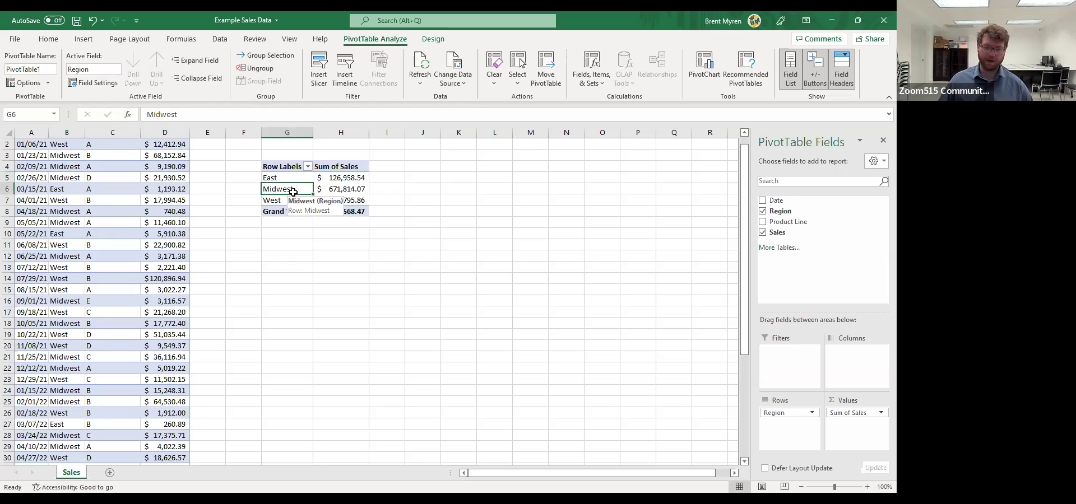
click(283, 200)
click(283, 179)
click(283, 202)
double_click(305, 200)
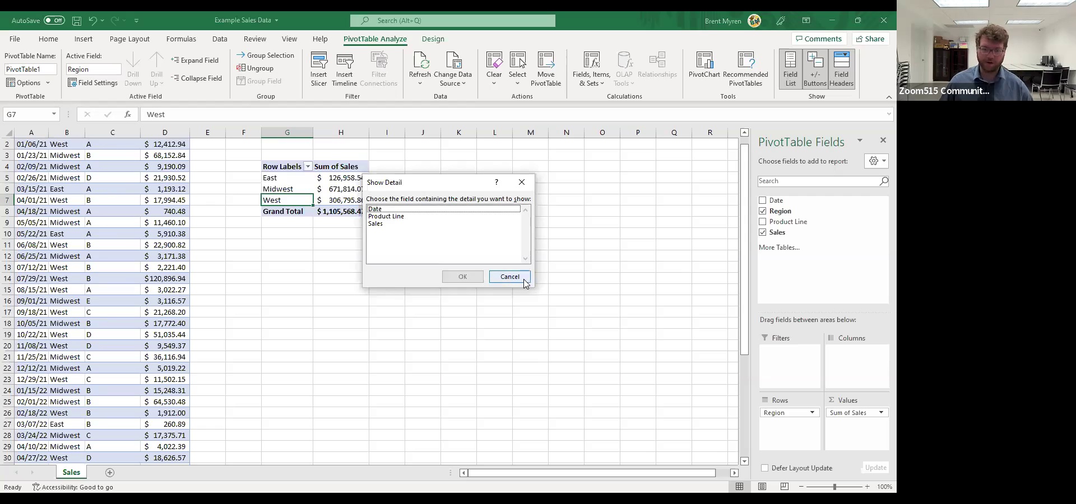
Dismiss the Show Detail dialog and add Product Line beneath Region in the PivotTable's rows
click(511, 279)
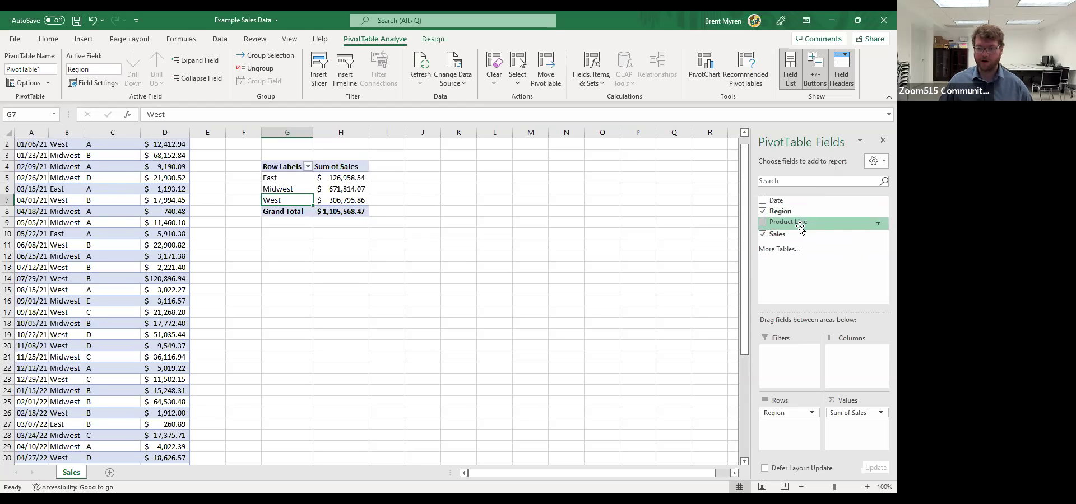
drag(800, 226, 800, 443)
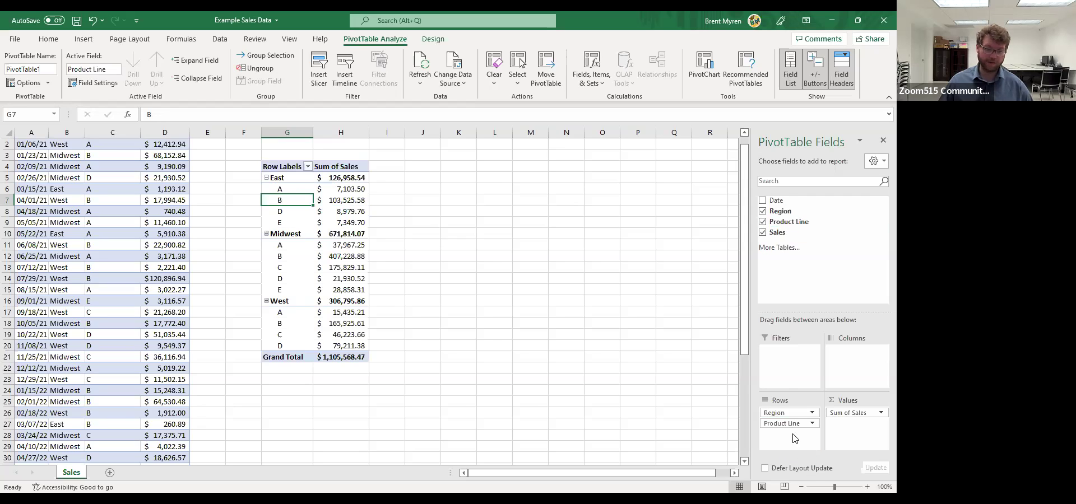
Examine the PivotTable's sales by product line within the East, Midwest and West regions
click(318, 255)
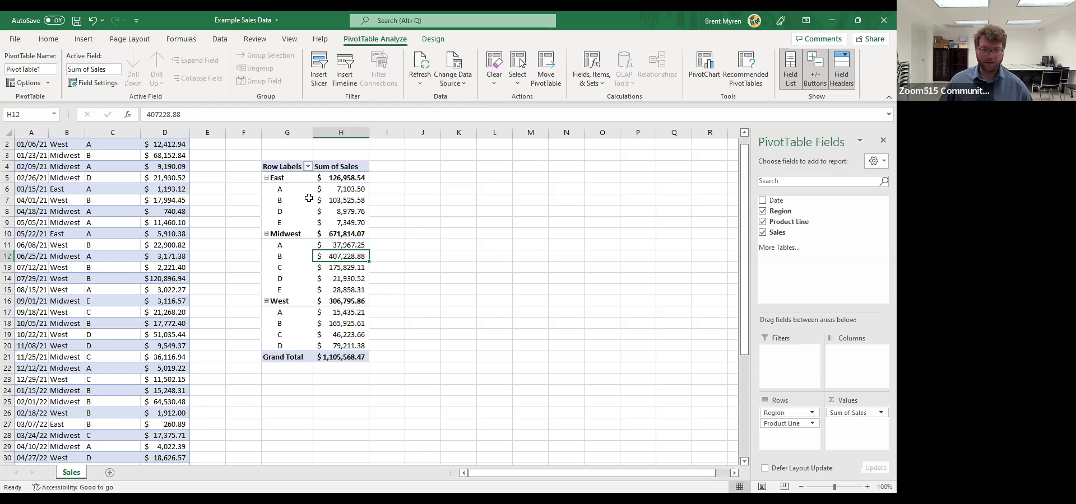
click(338, 201)
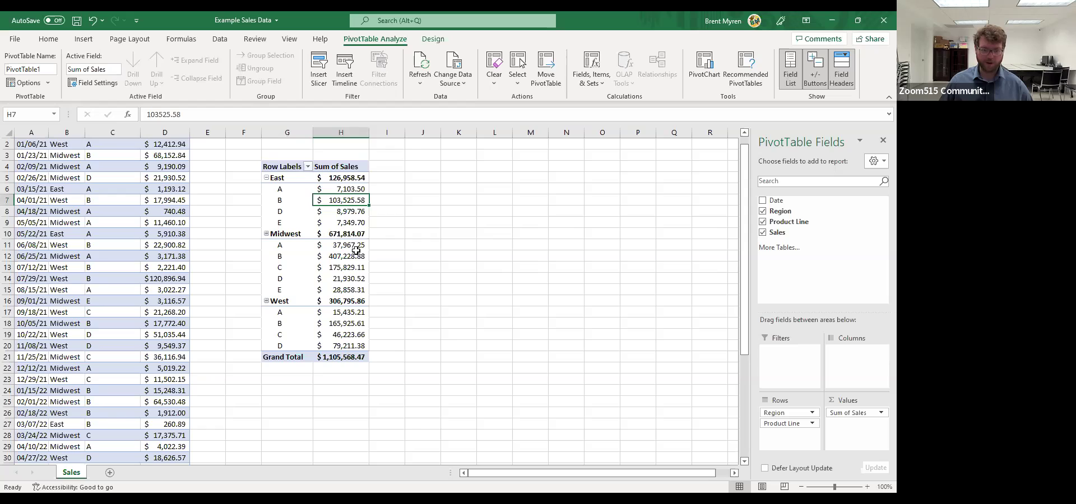
click(357, 258)
click(362, 324)
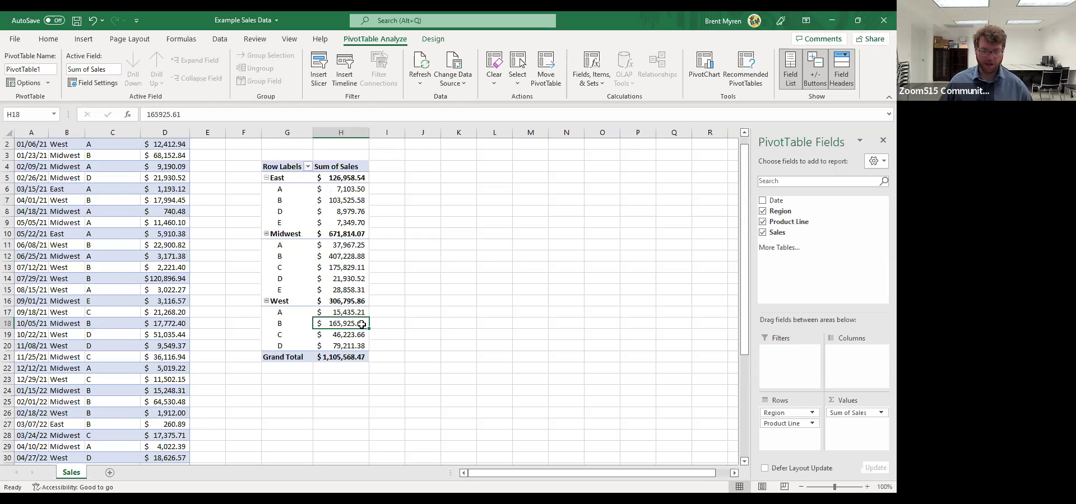
click(357, 201)
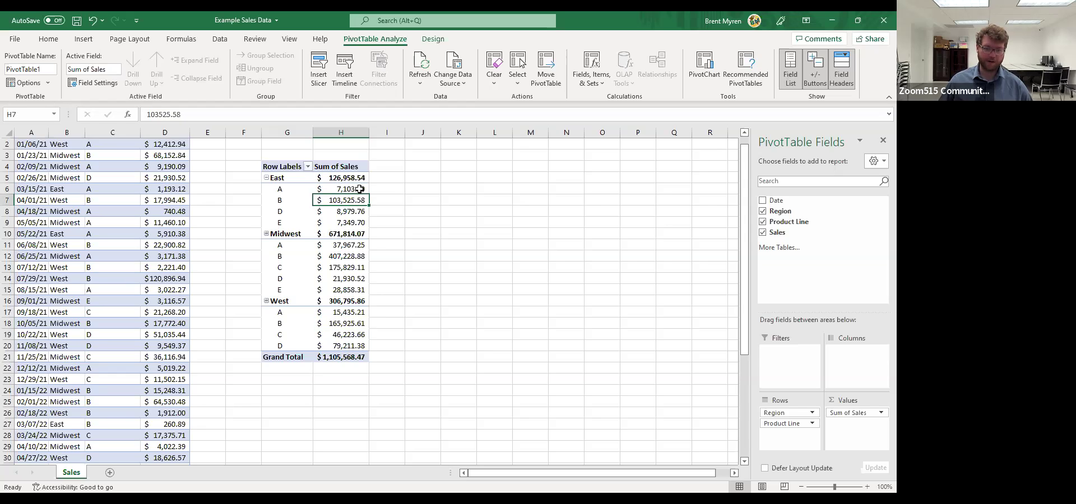
key(Up)
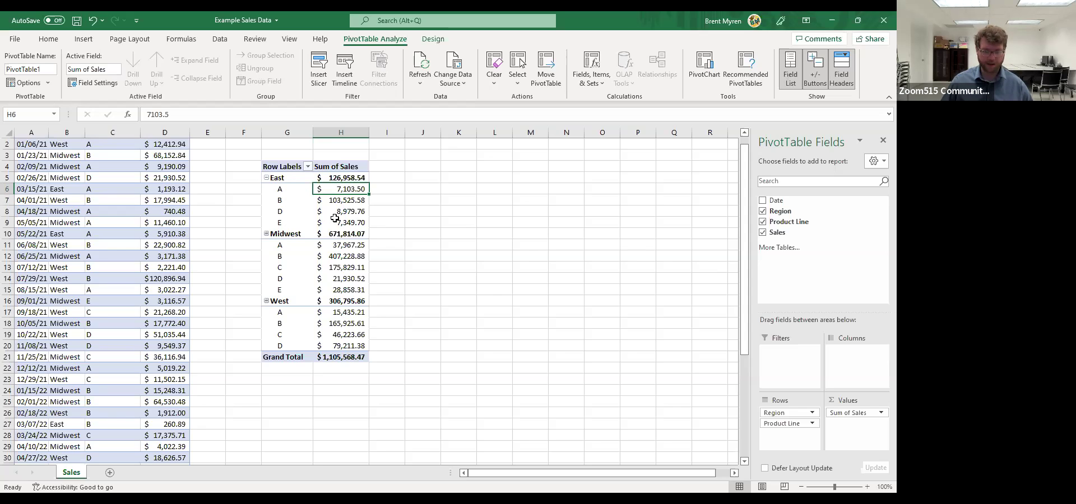
click(280, 268)
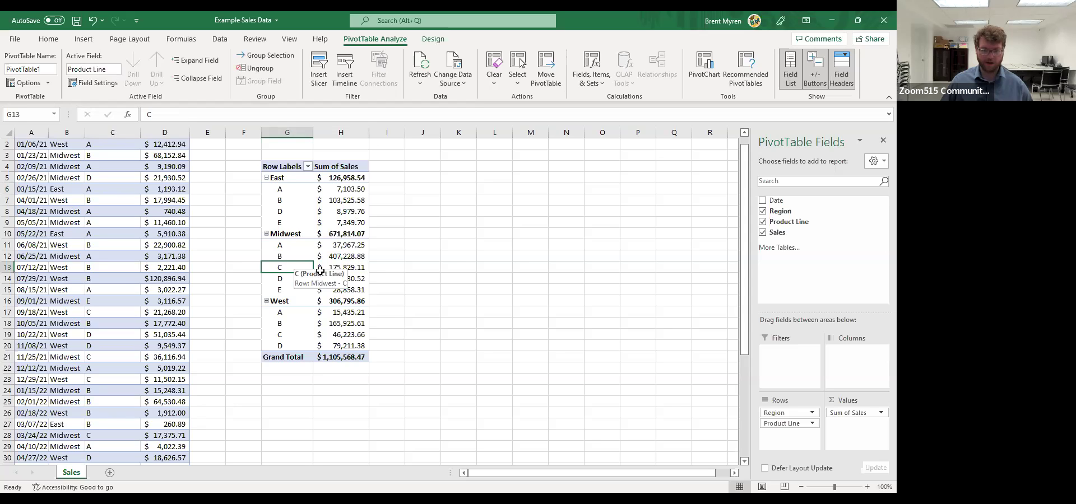
click(345, 269)
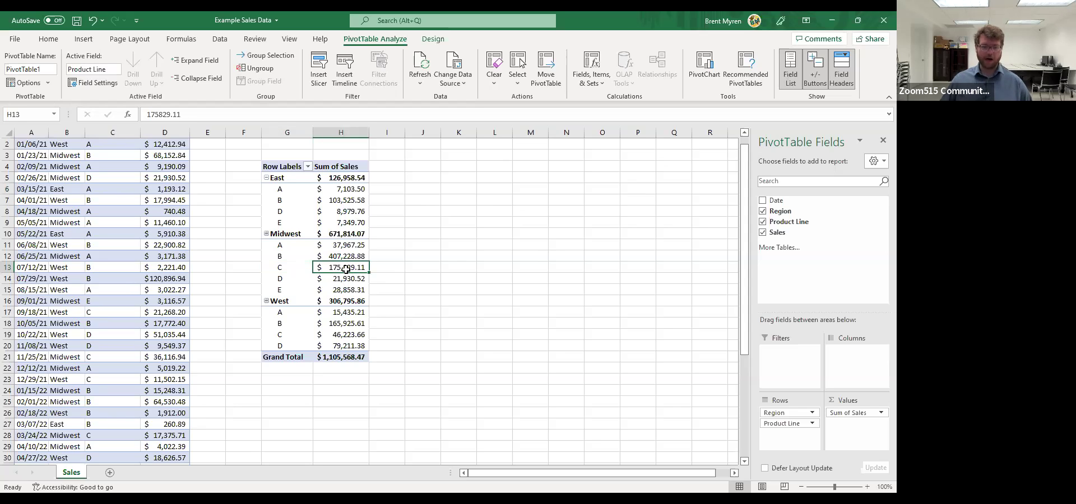
click(324, 313)
click(334, 268)
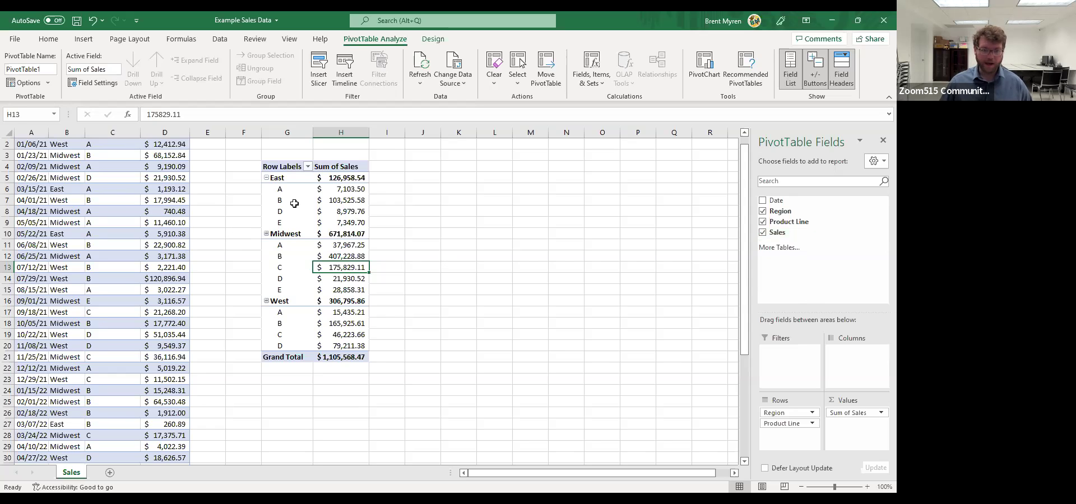
scroll(292, 204, up, 1)
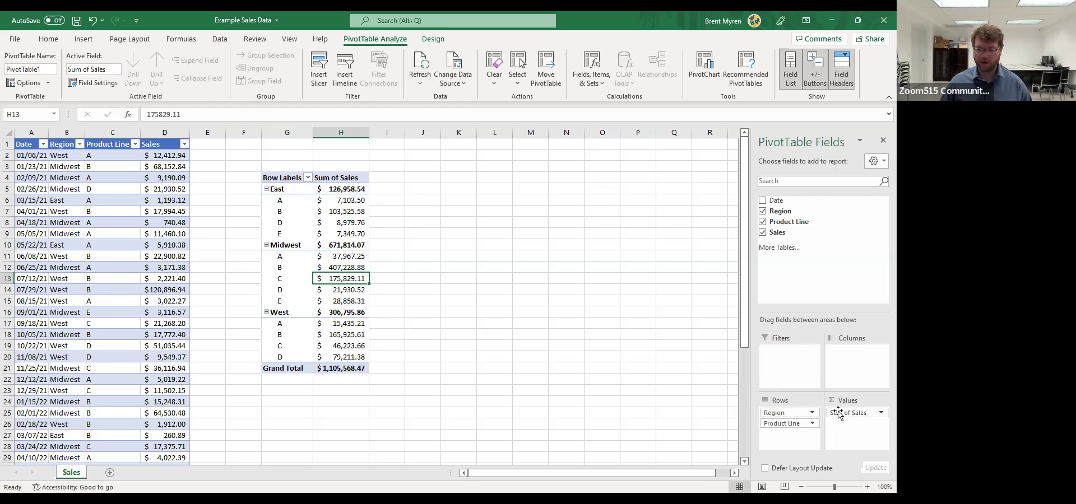
click(880, 413)
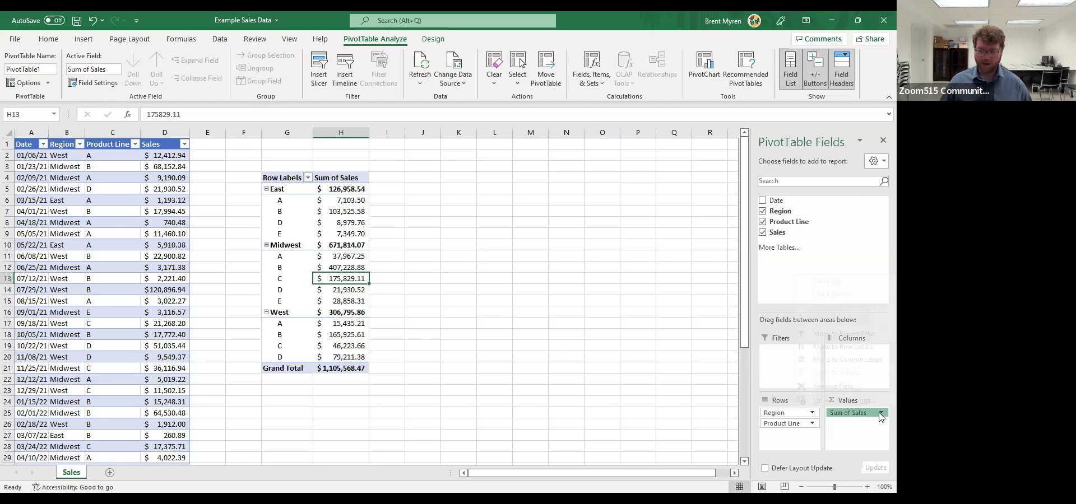
click(136, 210)
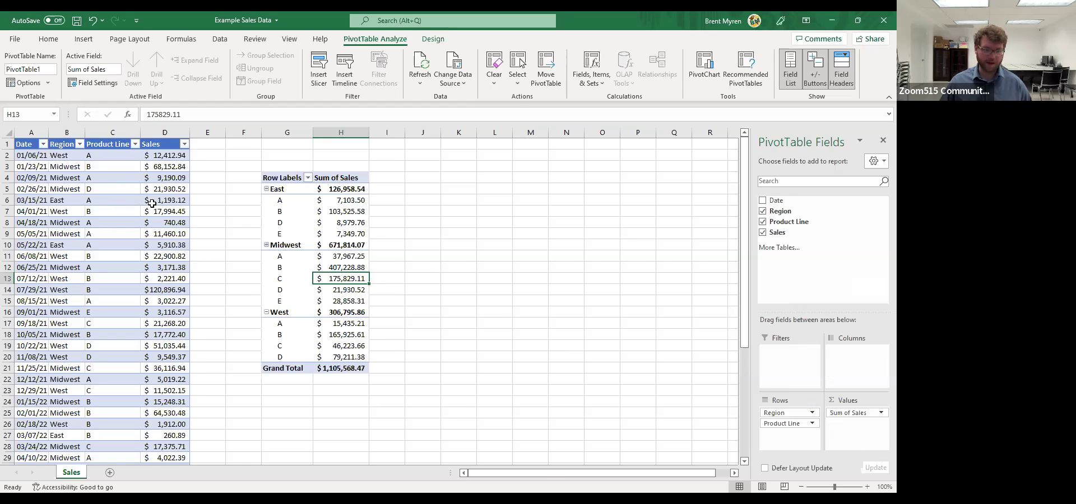
click(142, 202)
click(340, 211)
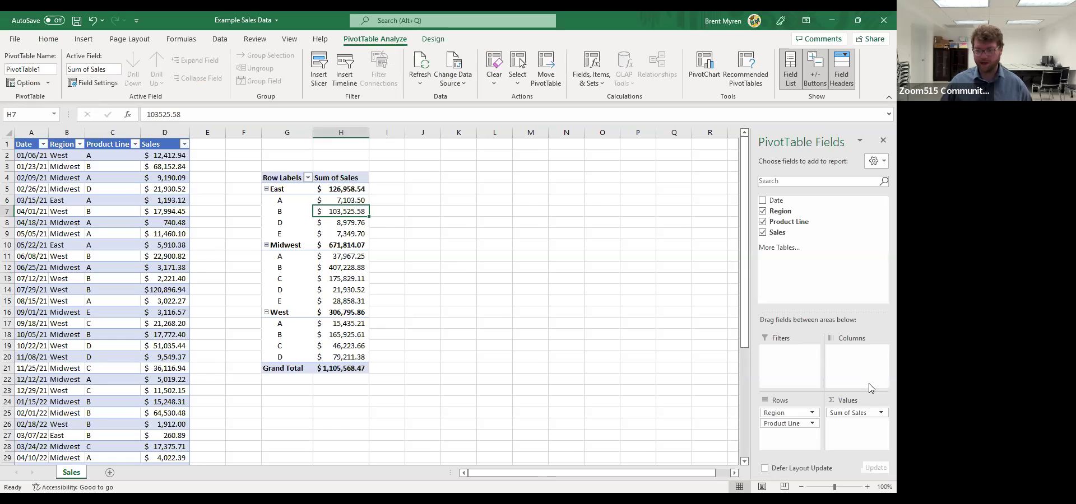
click(866, 415)
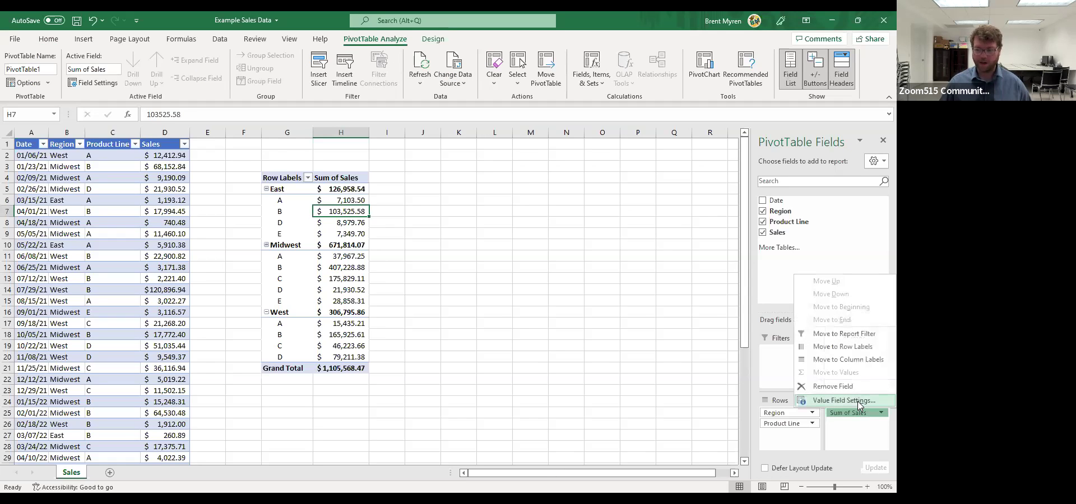
click(406, 251)
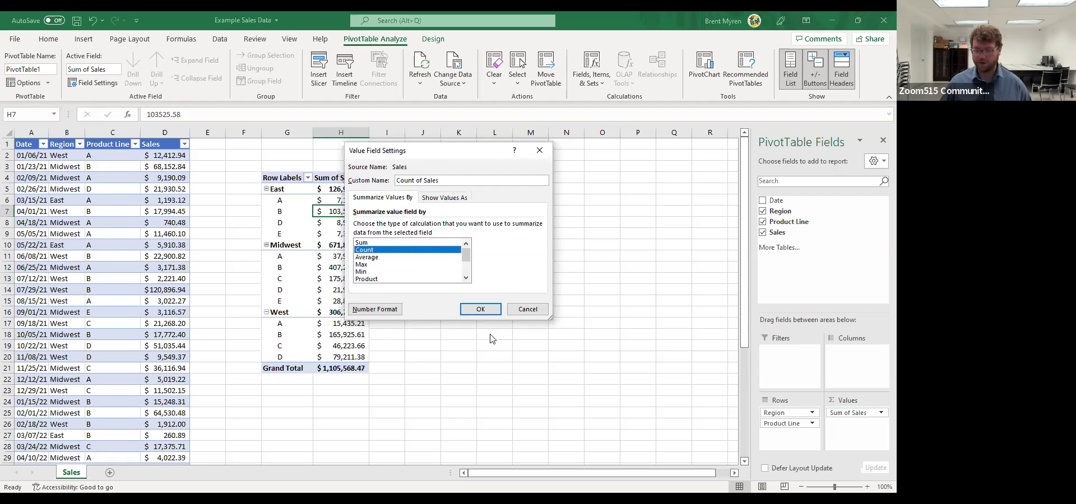
click(527, 309)
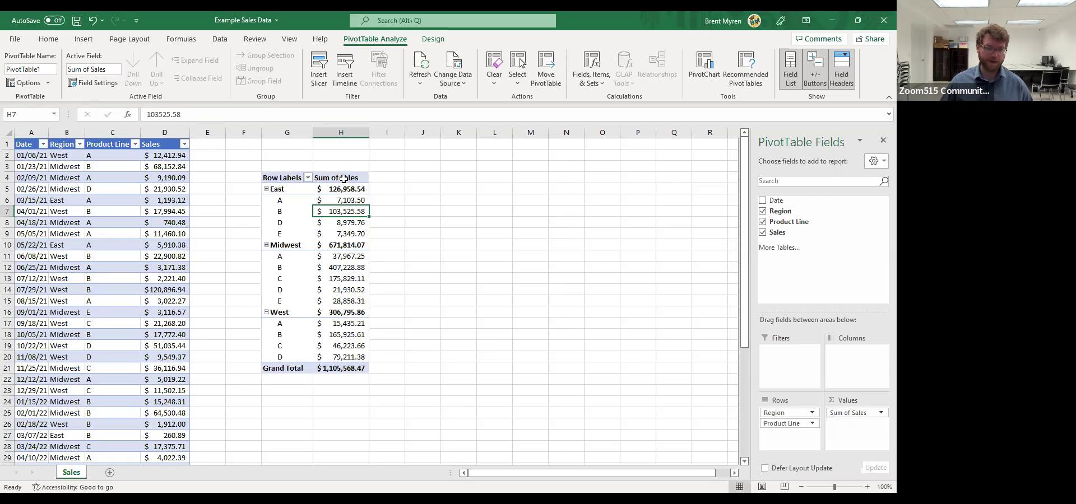
Insert the recommended line chart of Sales from the sales table and place it beside the PivotTable, starting around column J
click(83, 39)
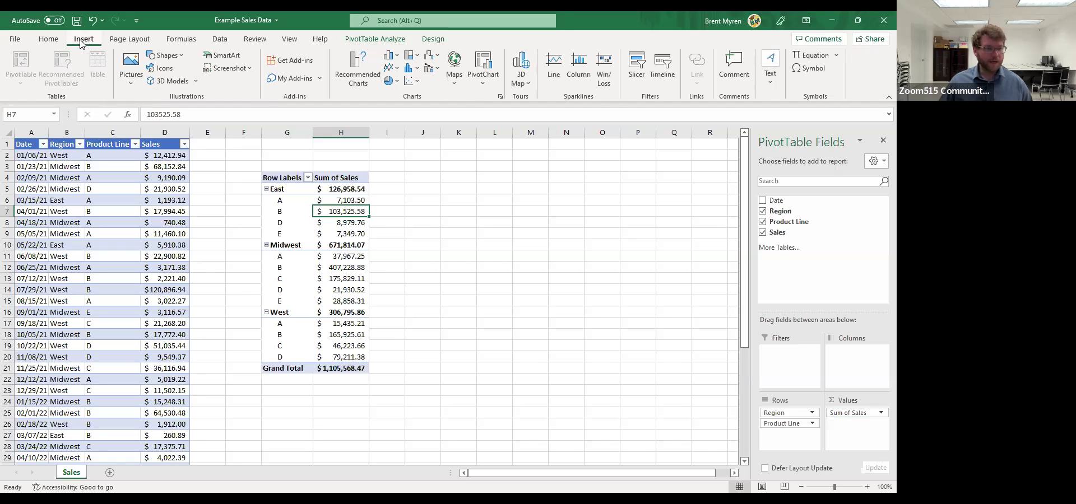
click(145, 158)
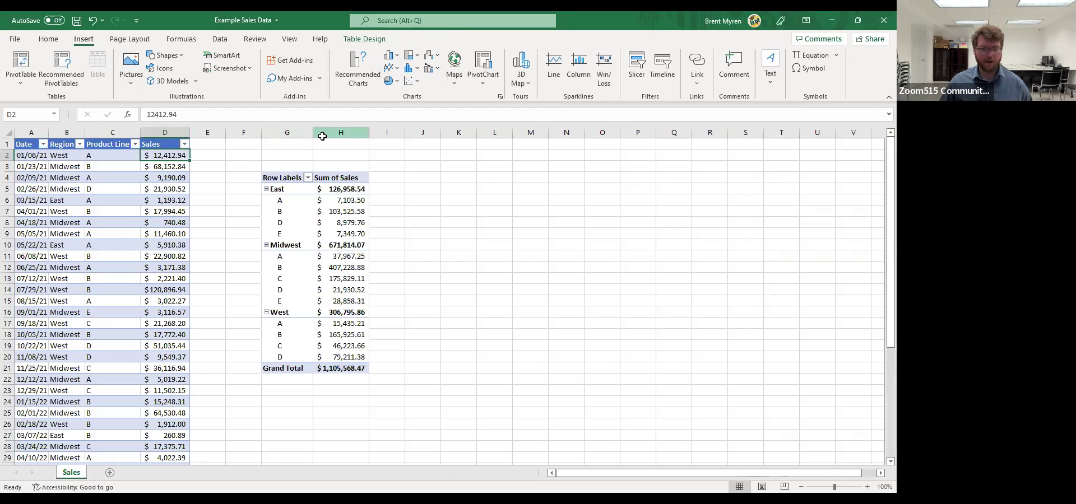
click(340, 200)
click(67, 189)
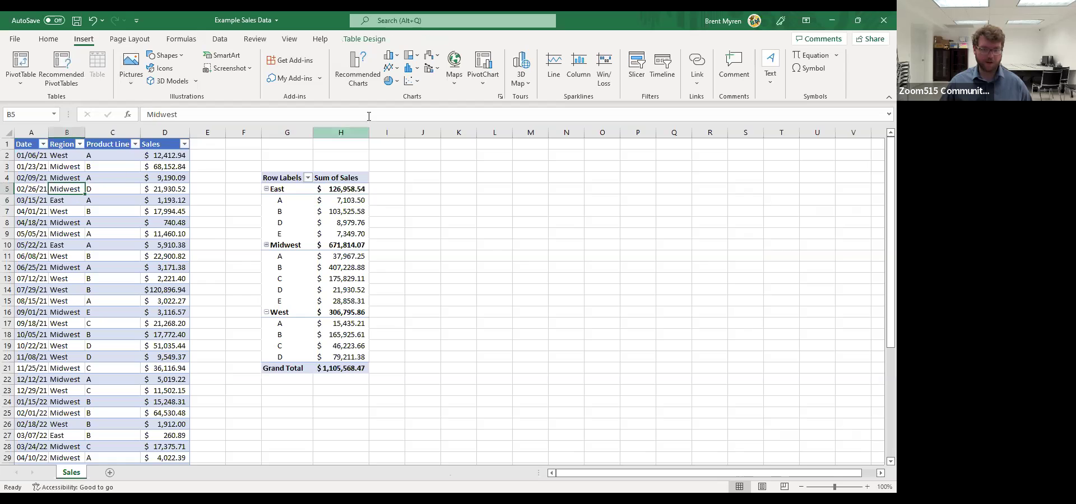
click(357, 66)
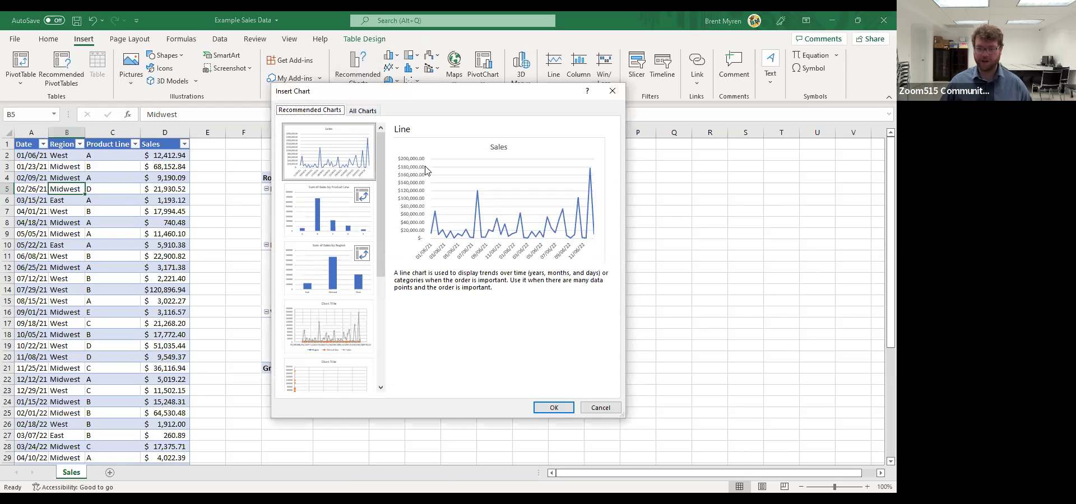
drag(383, 167, 386, 147)
click(543, 411)
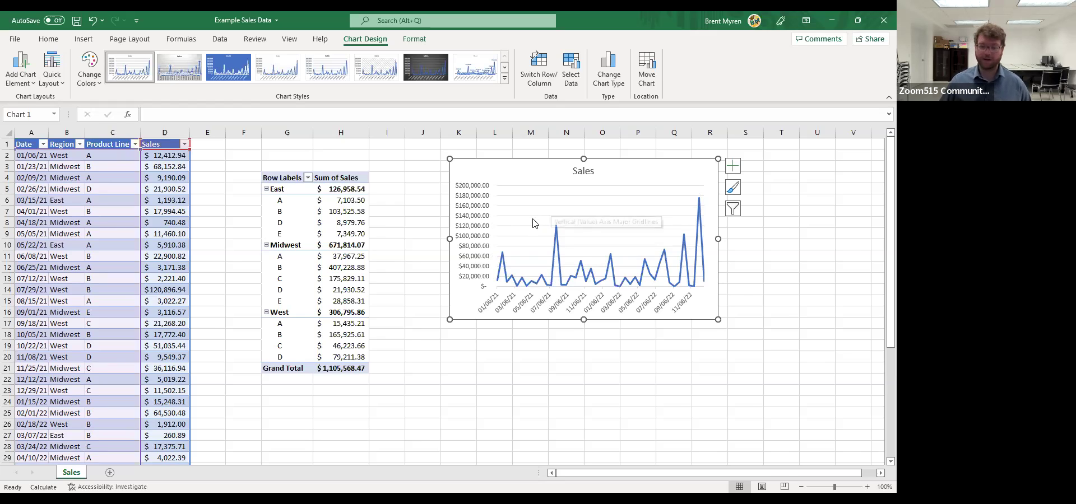
click(285, 178)
drag(524, 175, 499, 166)
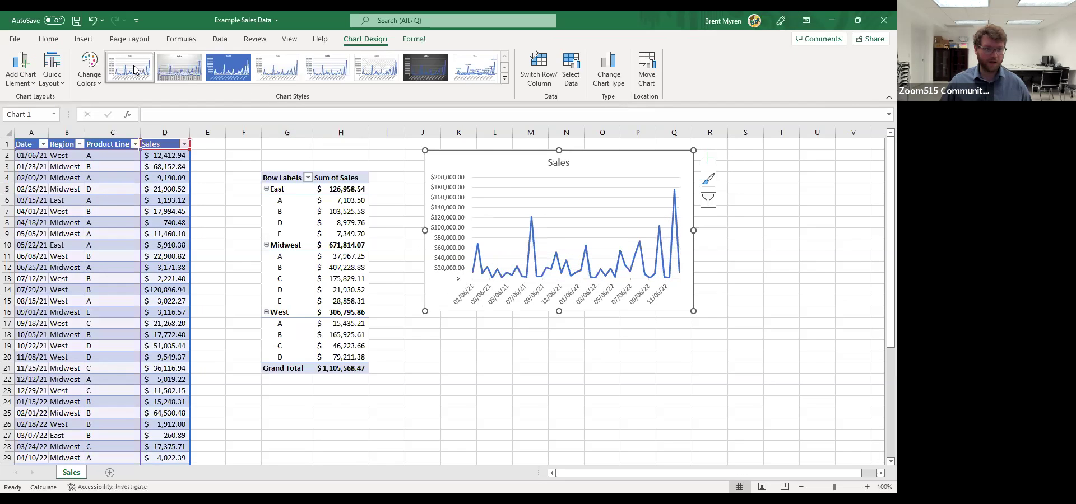
Insert the recommended clustered column PivotChart showing Sum of Sales by Region from the sales table
click(103, 200)
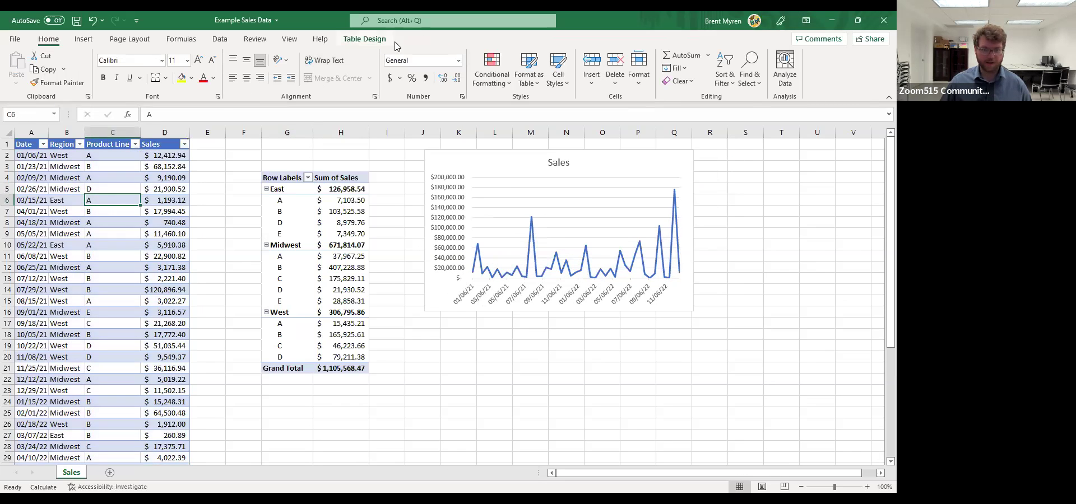
click(457, 62)
click(457, 63)
click(134, 177)
click(82, 39)
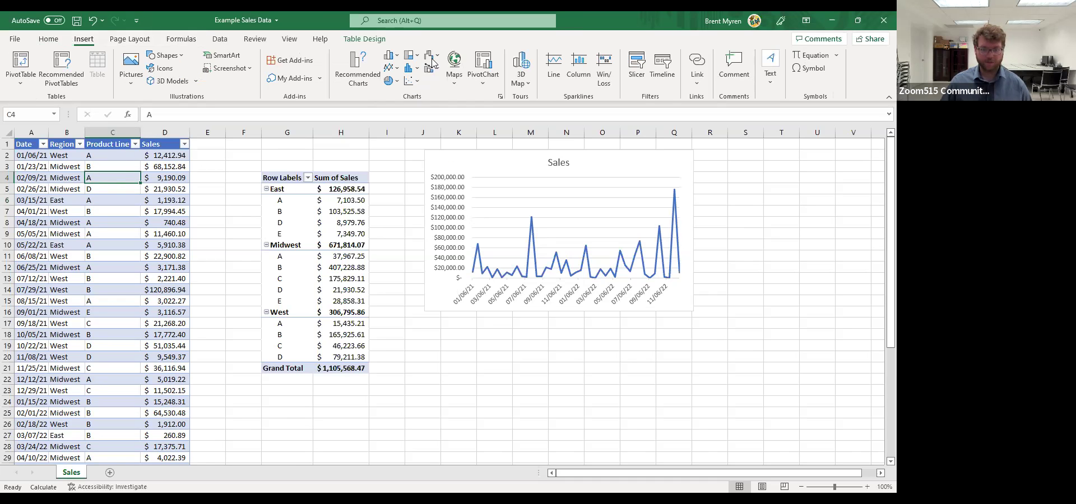
click(357, 66)
click(316, 263)
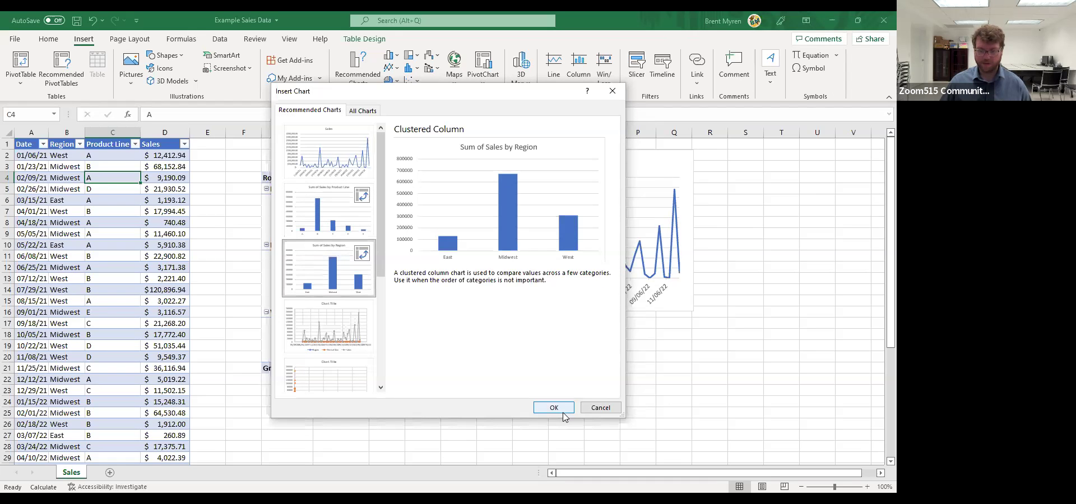
click(546, 405)
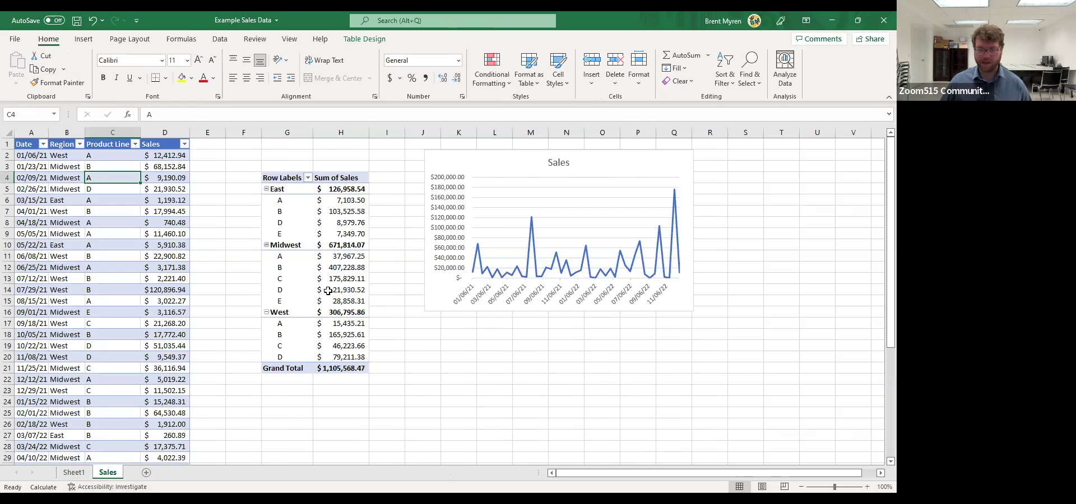
Add Product Line beneath Region on the axis of Sheet1's PivotChart and move the chart closer to its PivotTable
click(73, 472)
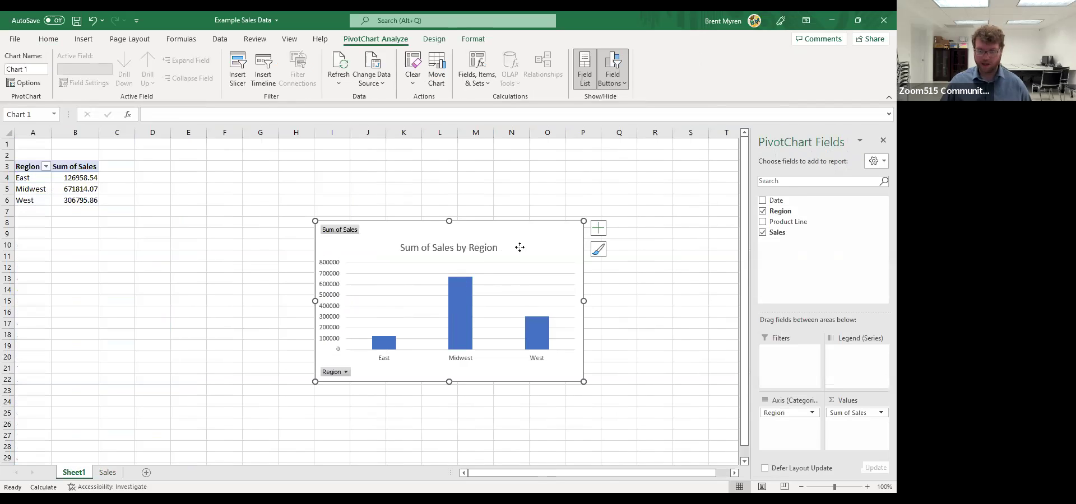
drag(788, 221, 796, 434)
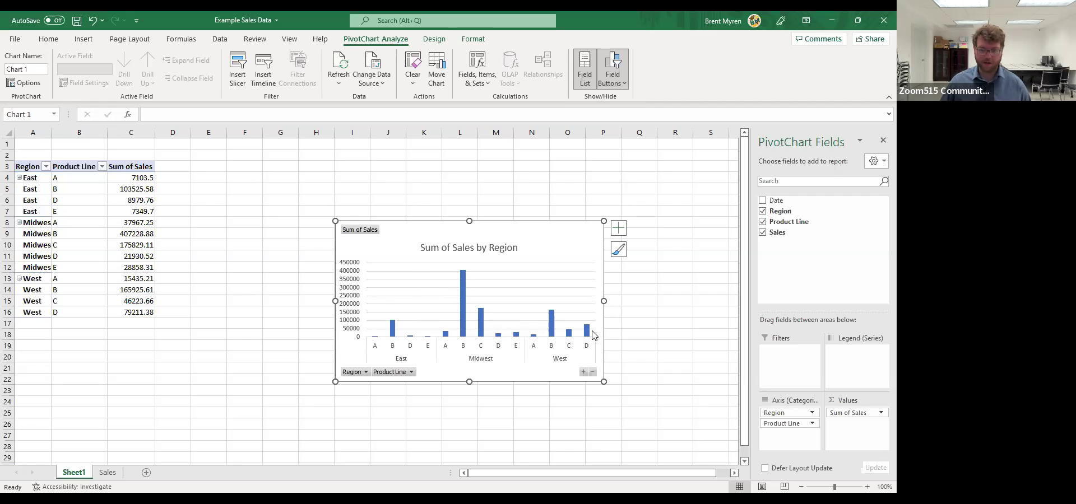
drag(421, 228, 343, 185)
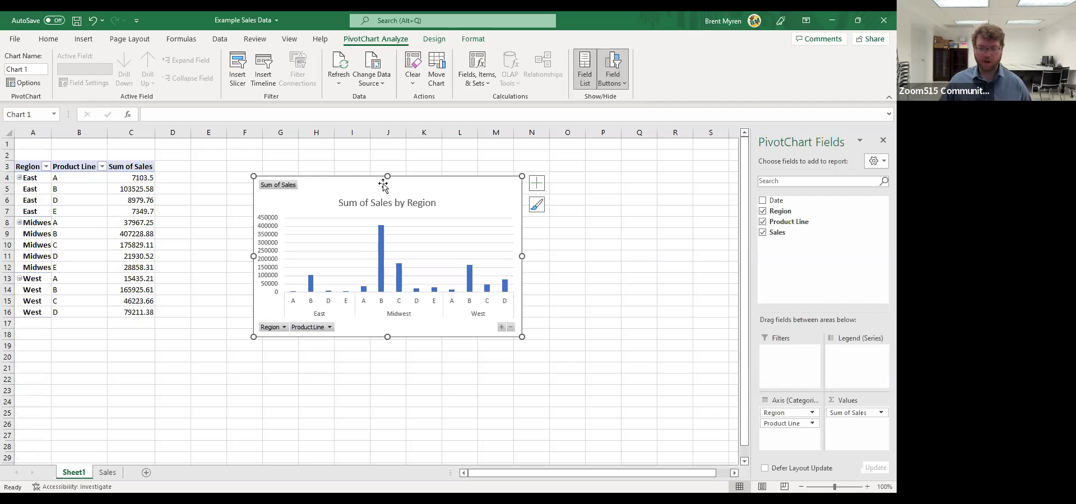
Compare the PivotChart on Sheet1 with the source table, PivotTable and line chart on the Sales sheet
click(61, 39)
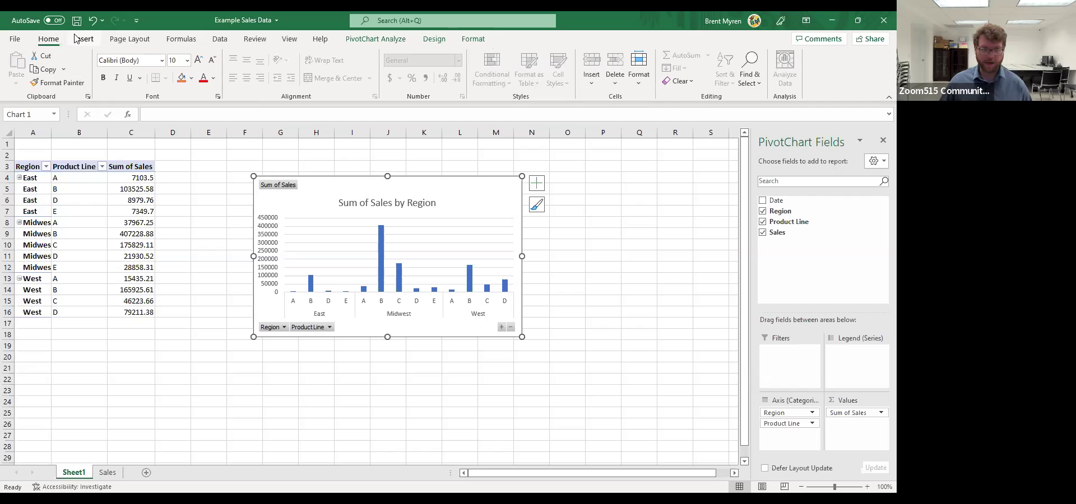
click(78, 39)
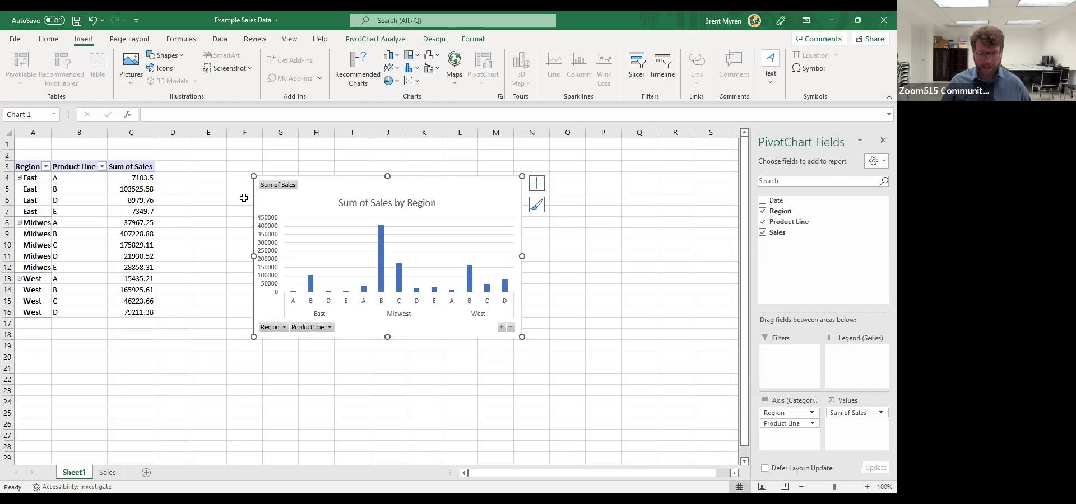
click(107, 473)
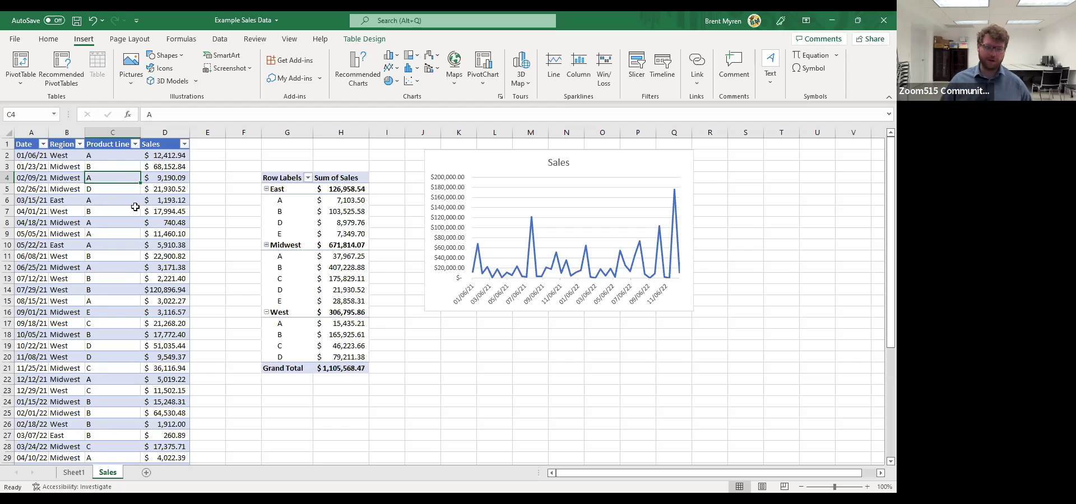
click(74, 473)
click(97, 474)
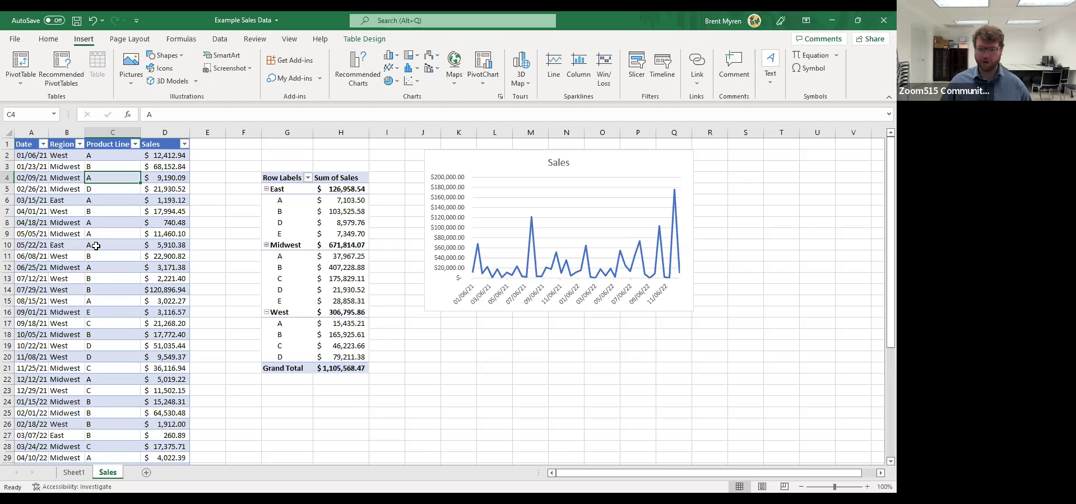
click(105, 206)
click(74, 474)
click(107, 474)
click(107, 313)
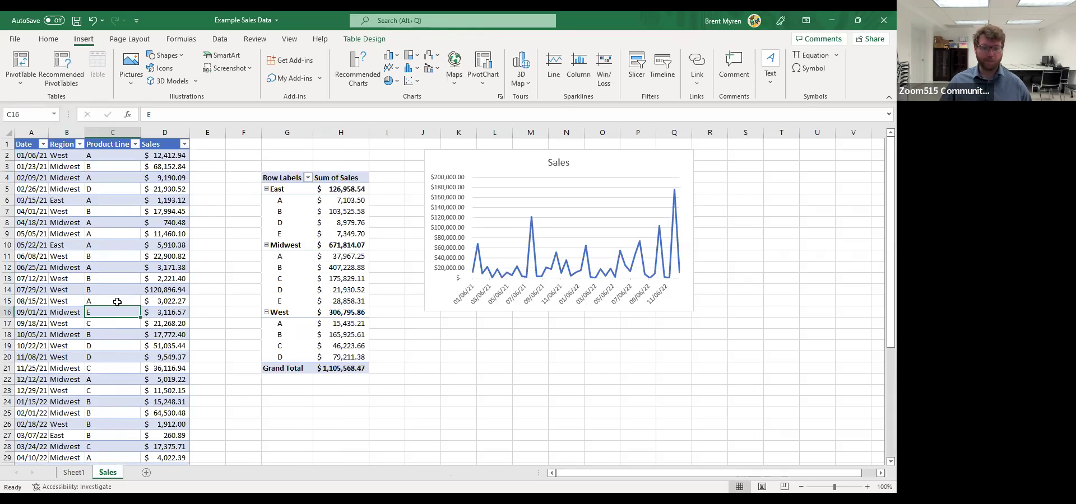
click(73, 474)
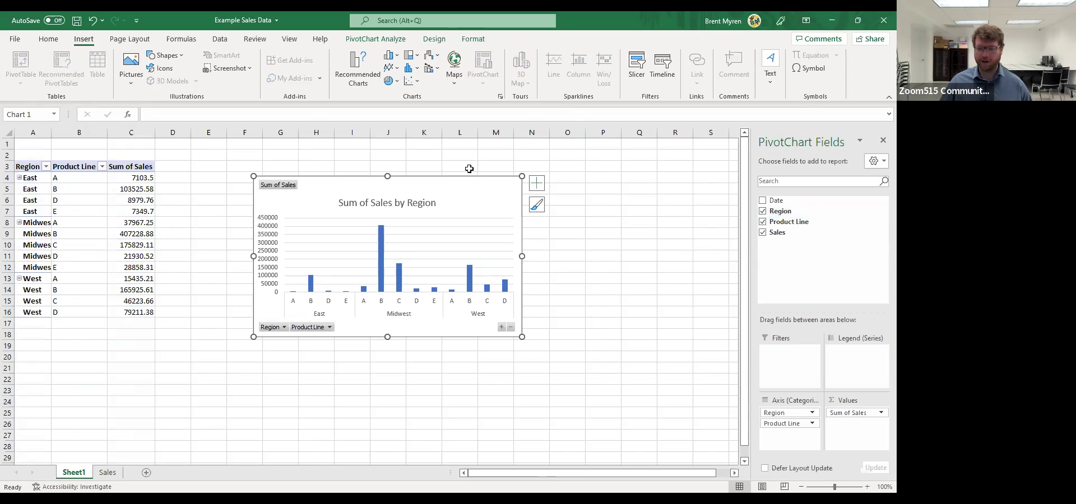
key(ctrl+Page_Down)
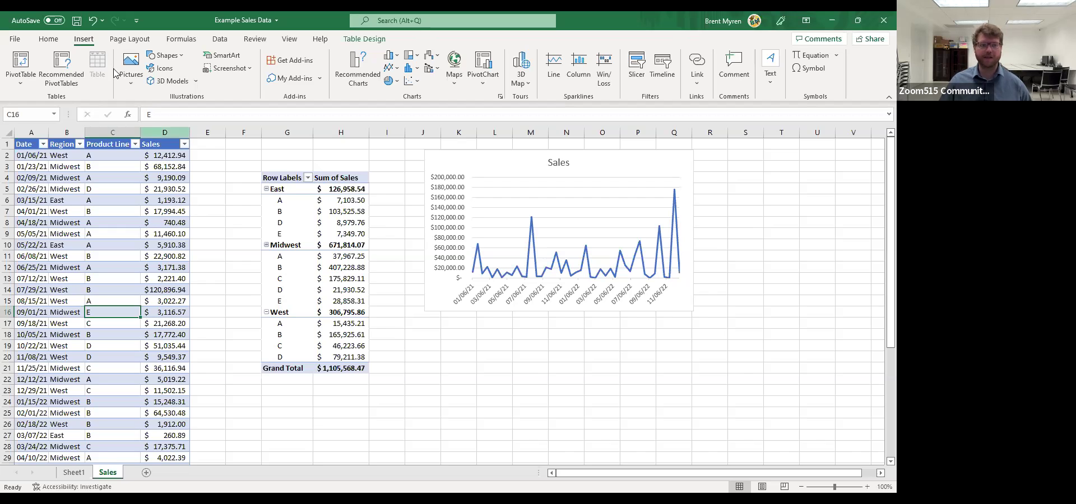
click(47, 40)
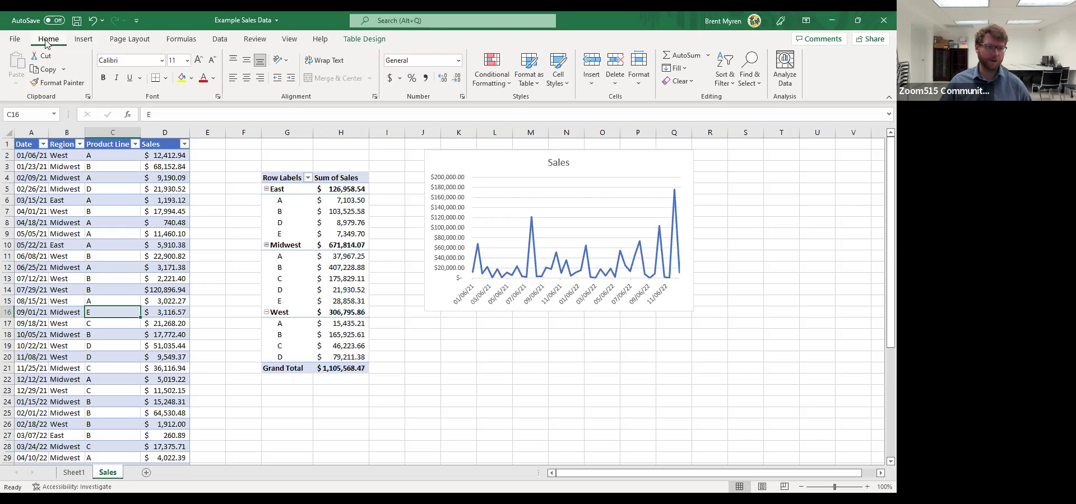